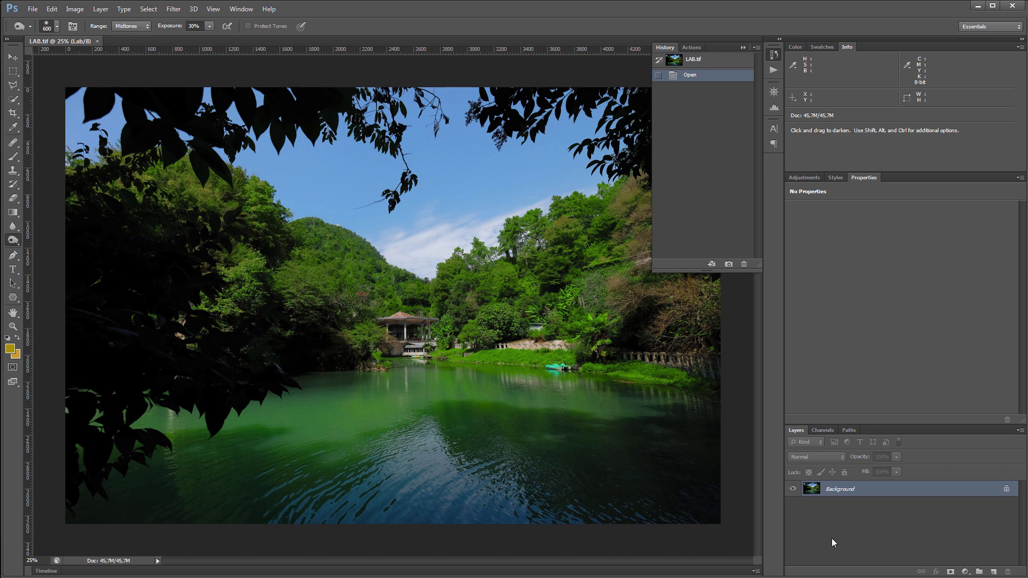
# Step: Add a Curves 1 adjustment layer bending Lightness with points 27→23 and 62→68
pyautogui.click(966, 572)
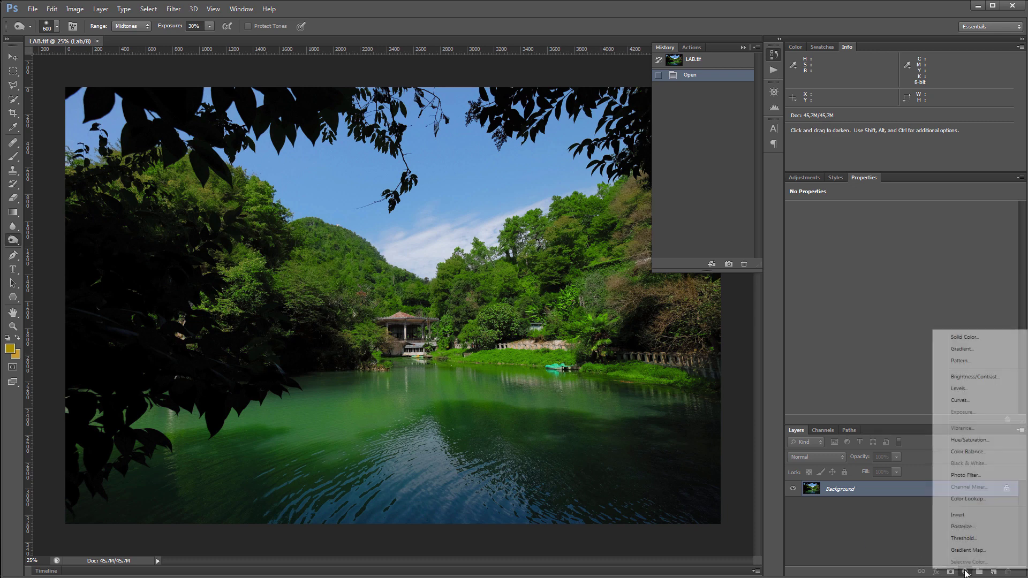
pyautogui.click(977, 401)
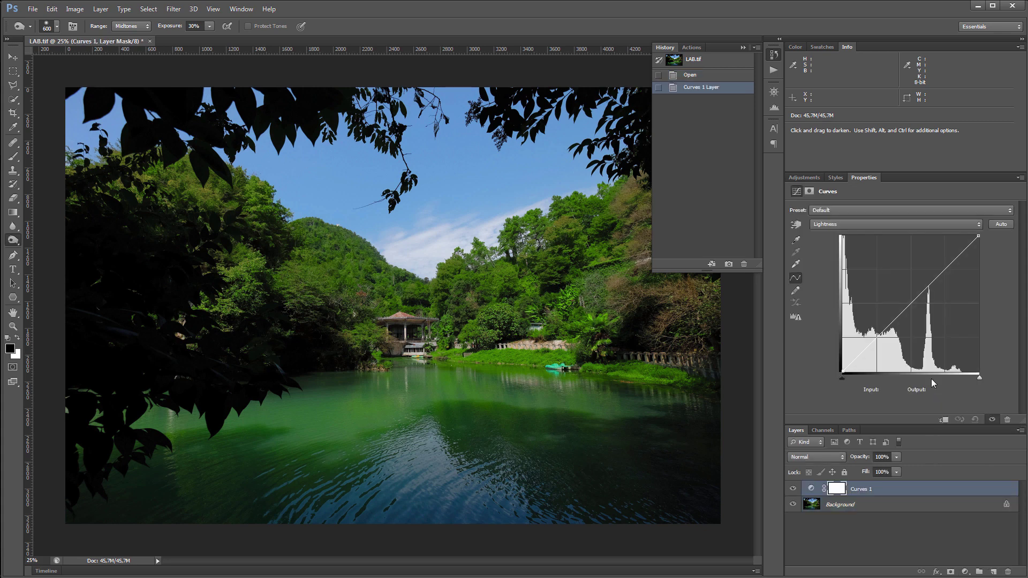
pyautogui.moveTo(929, 285); pyautogui.dragTo(928, 278)
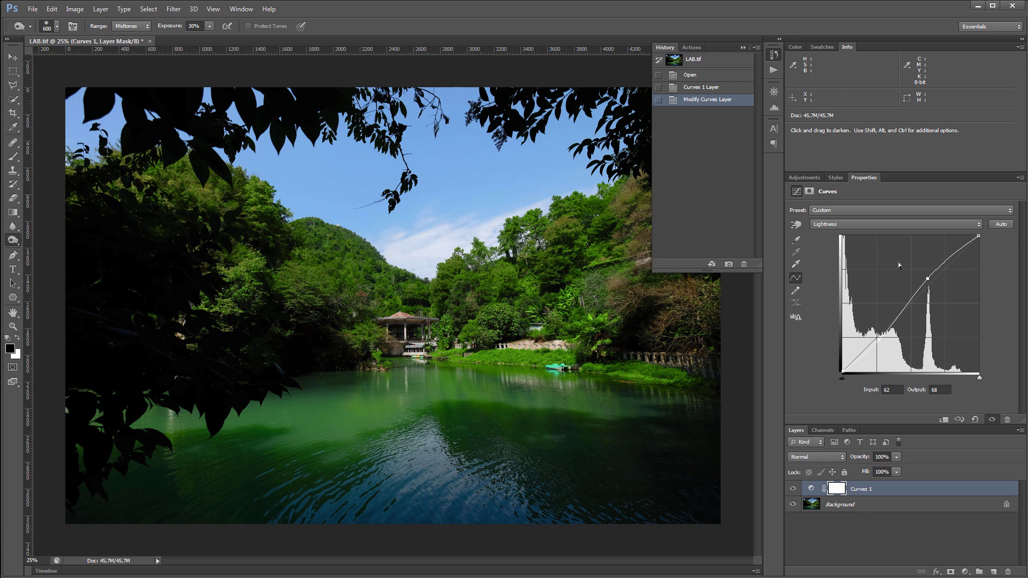
pyautogui.click(74, 10)
pyautogui.moveTo(83, 26)
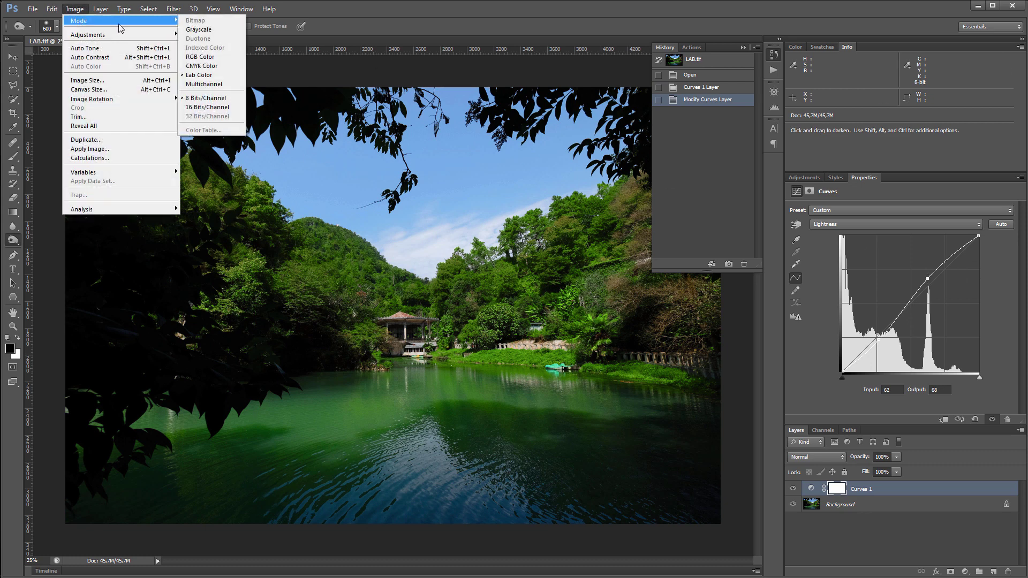
pyautogui.click(202, 60)
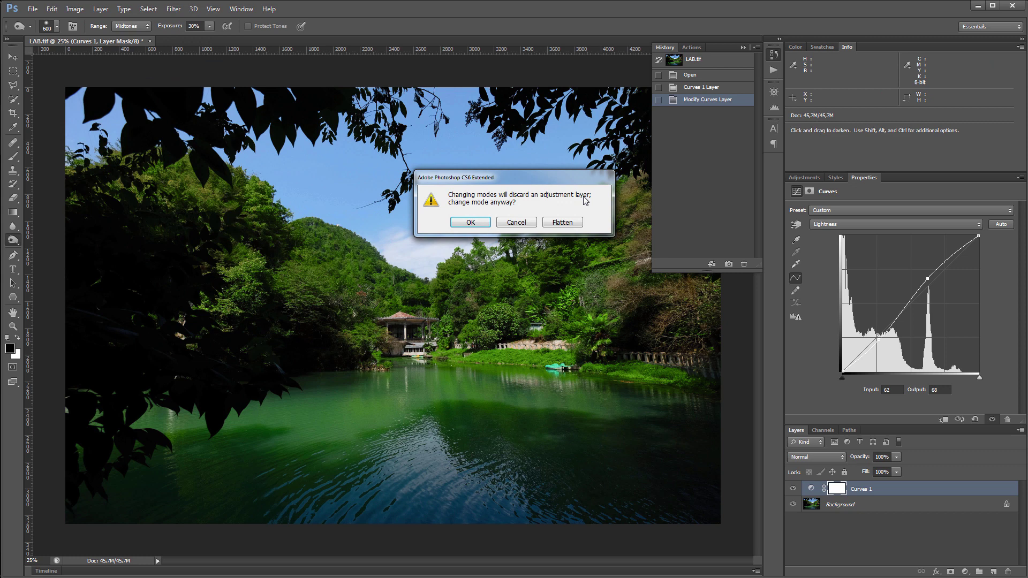
pyautogui.click(577, 227)
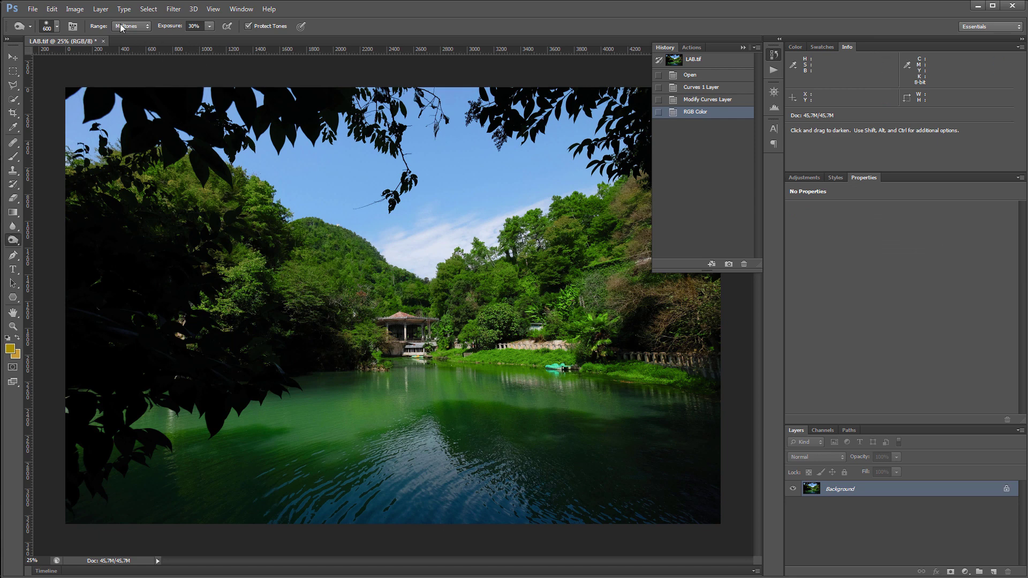
pyautogui.click(707, 100)
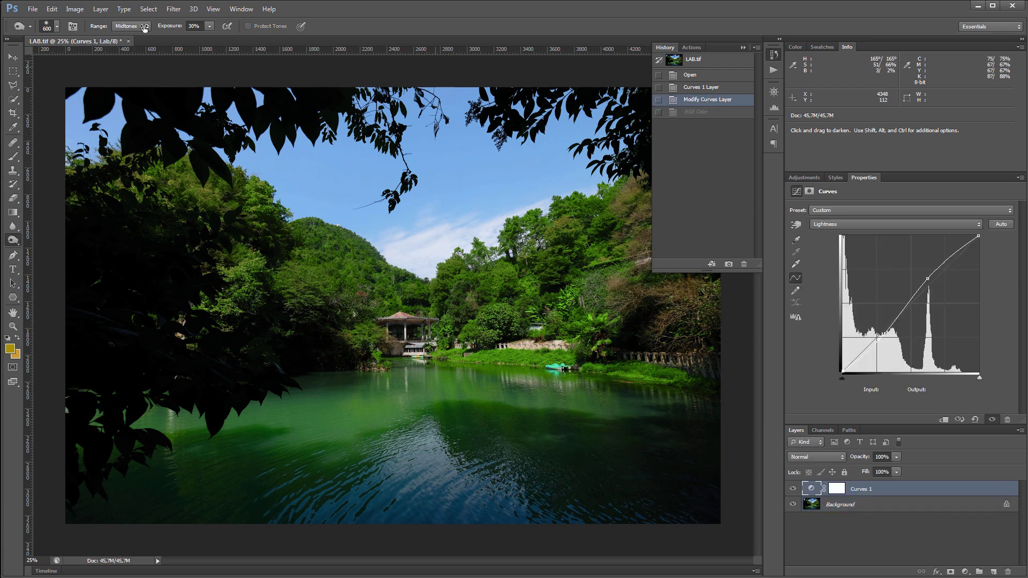
pyautogui.click(75, 9)
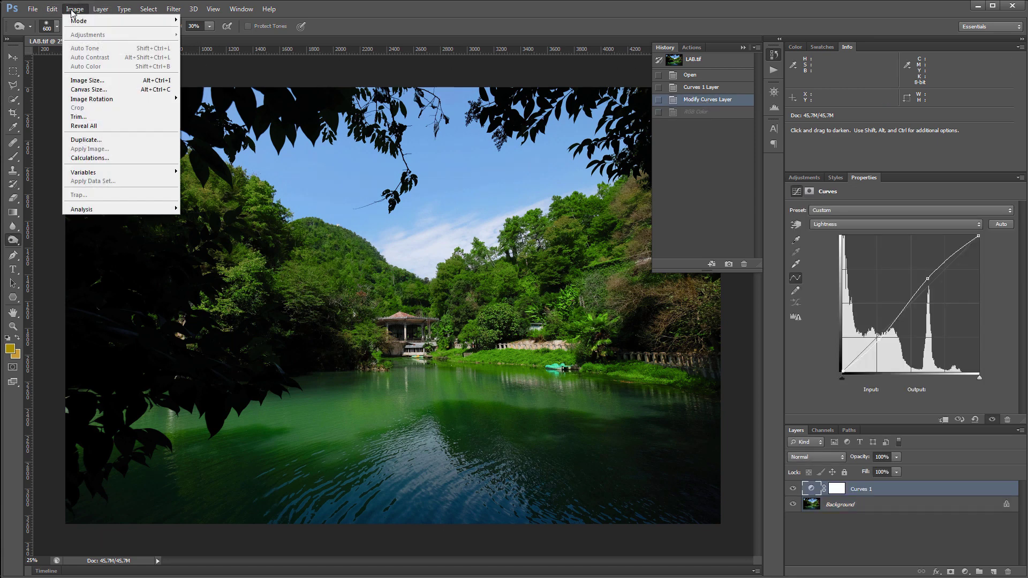
pyautogui.moveTo(88, 22)
pyautogui.click(217, 58)
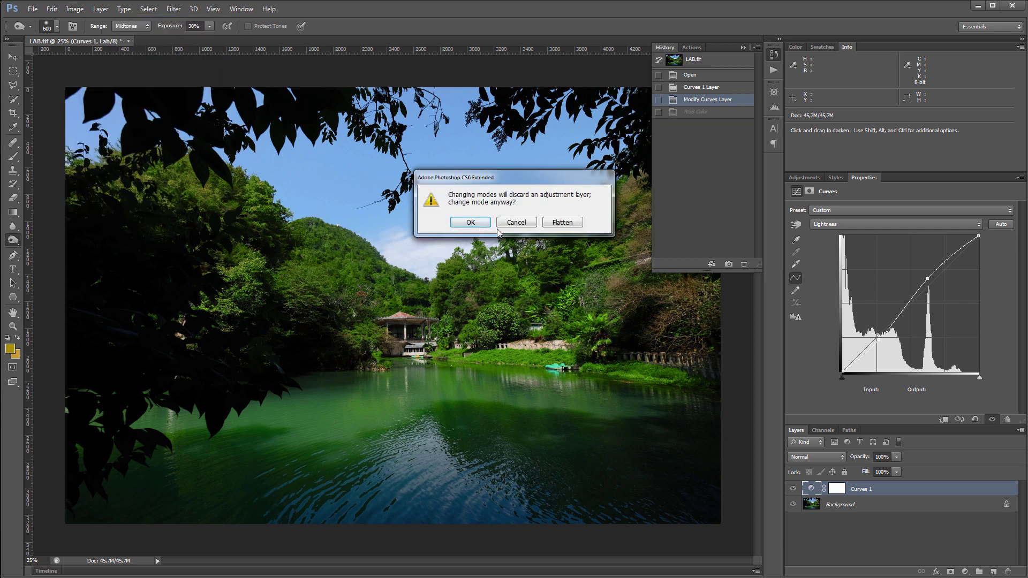
pyautogui.click(468, 223)
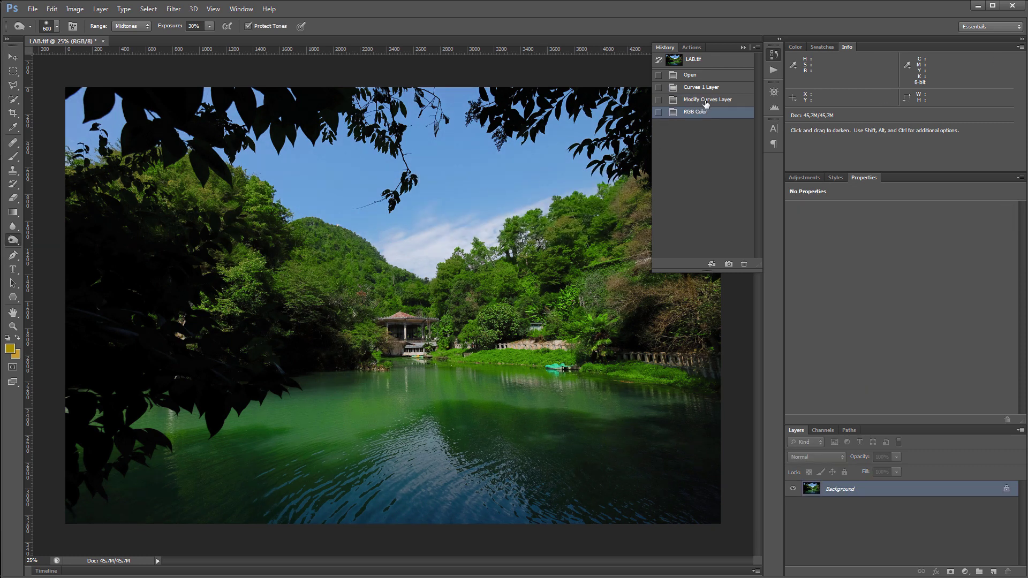
pyautogui.click(706, 102)
pyautogui.click(705, 112)
pyautogui.click(708, 100)
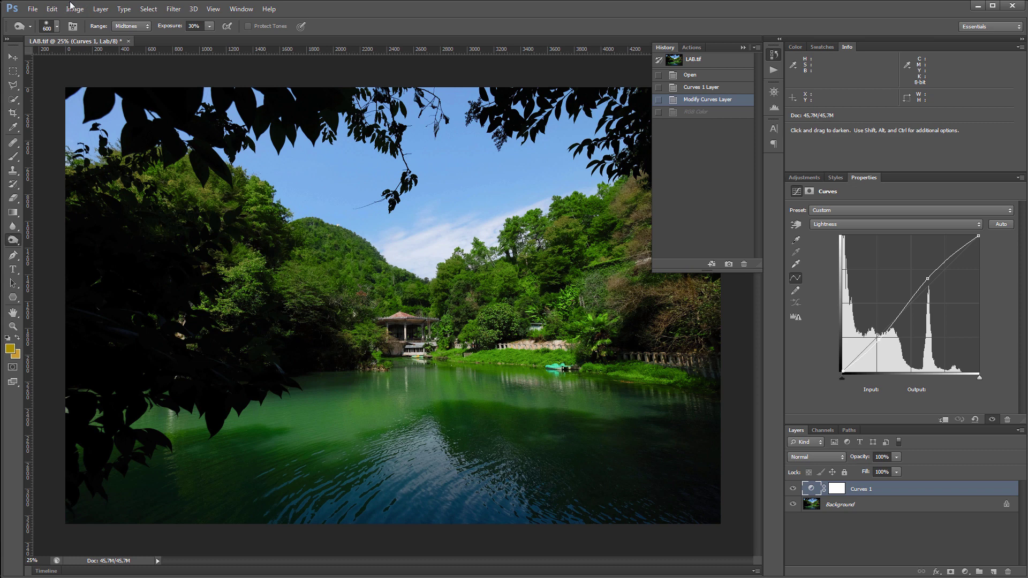
pyautogui.click(52, 8)
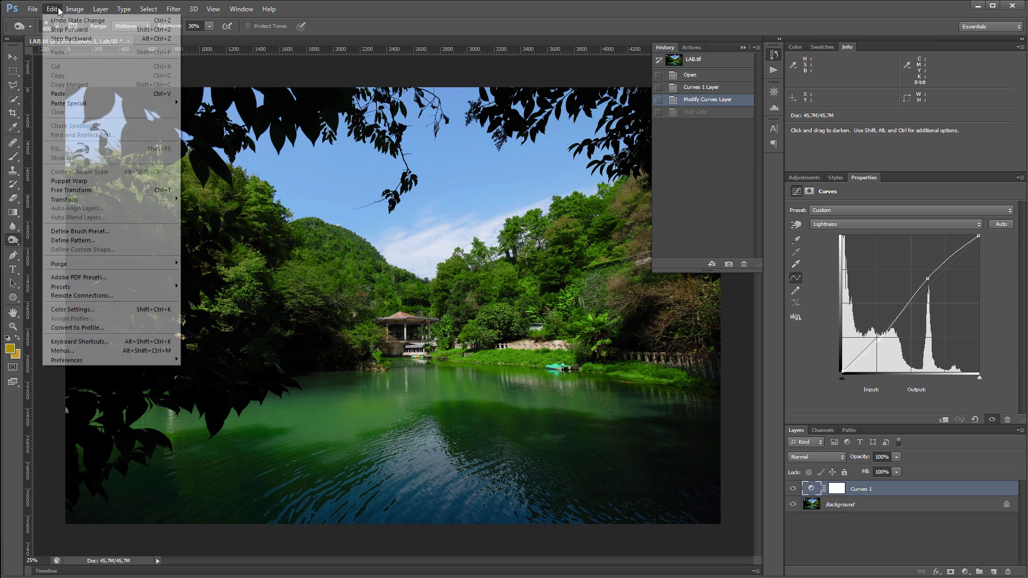
pyautogui.click(73, 328)
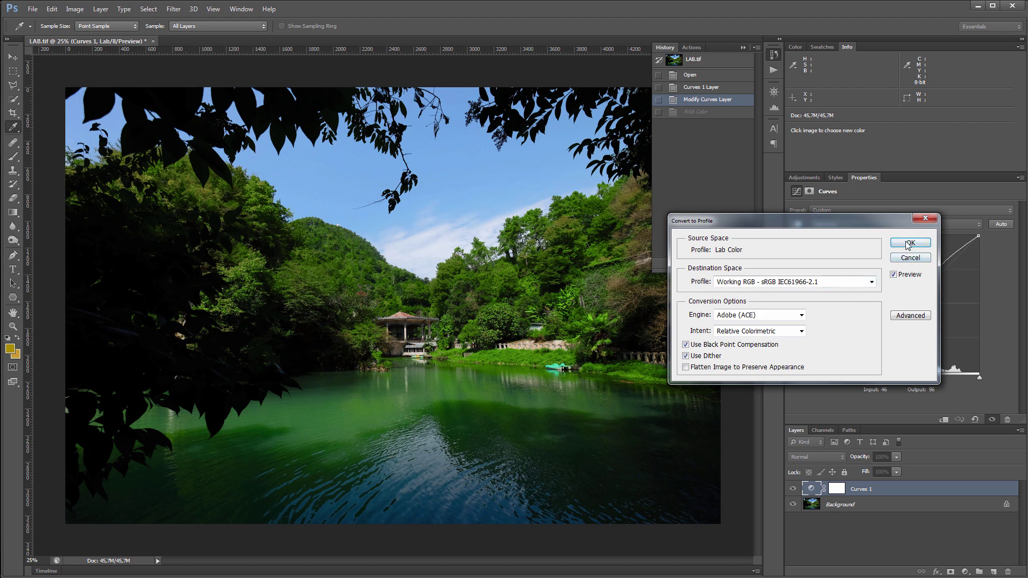
pyautogui.click(909, 244)
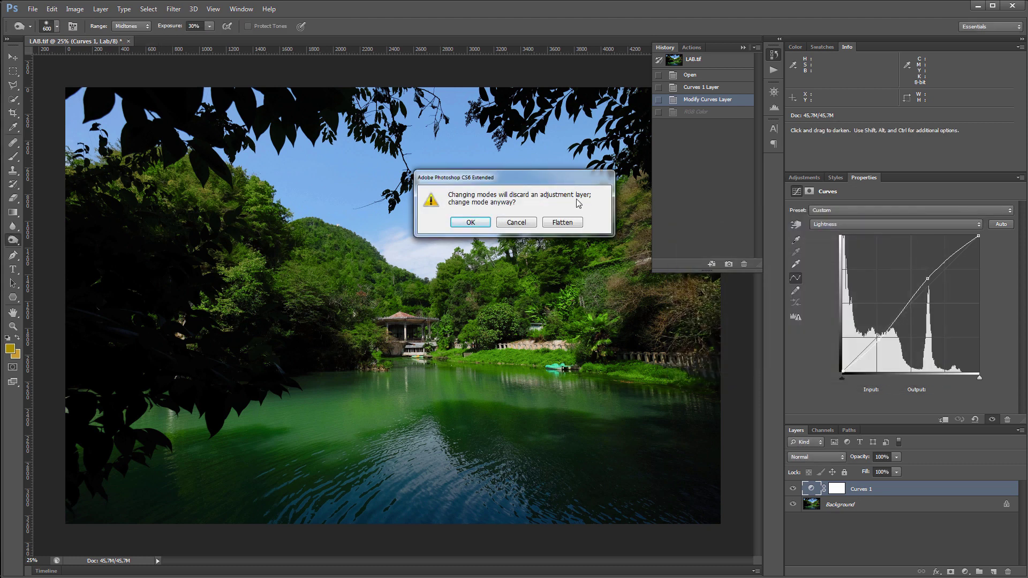
pyautogui.click(530, 222)
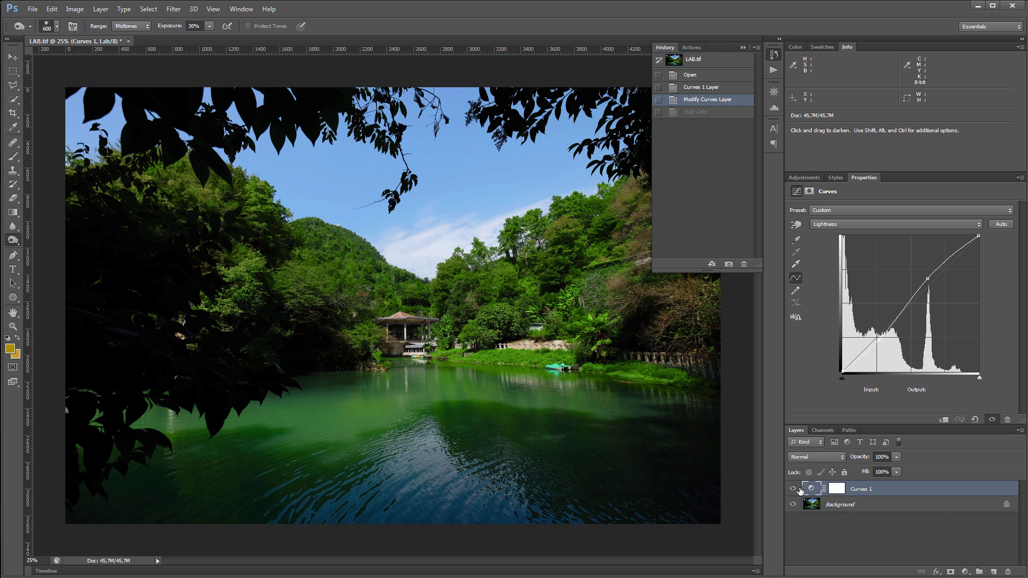
# Step: Delete Curves 1 and create a new Soft Light layer filled with 50% gray
pyautogui.press('Delete')
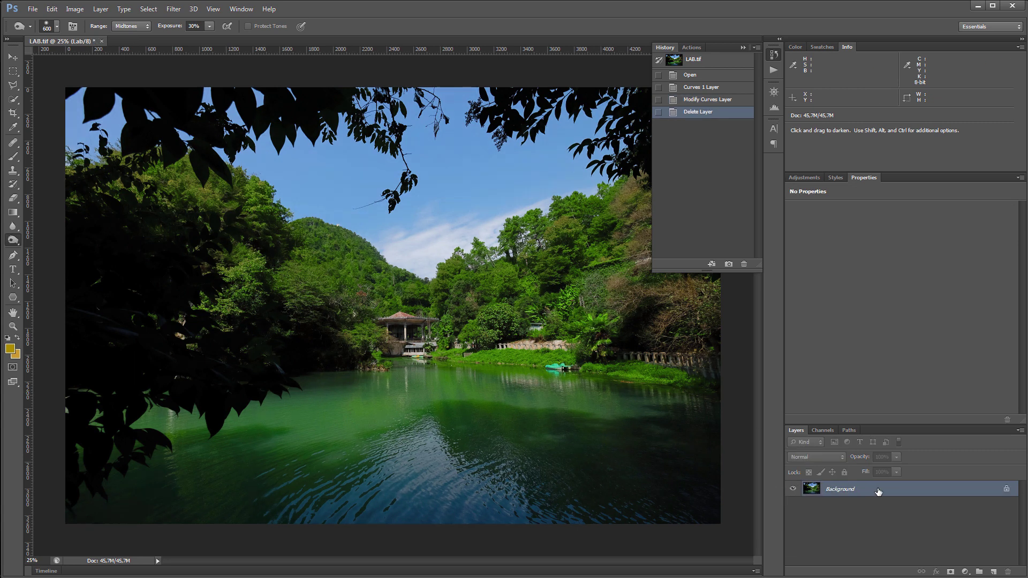
pyautogui.hotkey('ctrl', 'shift', 'n')
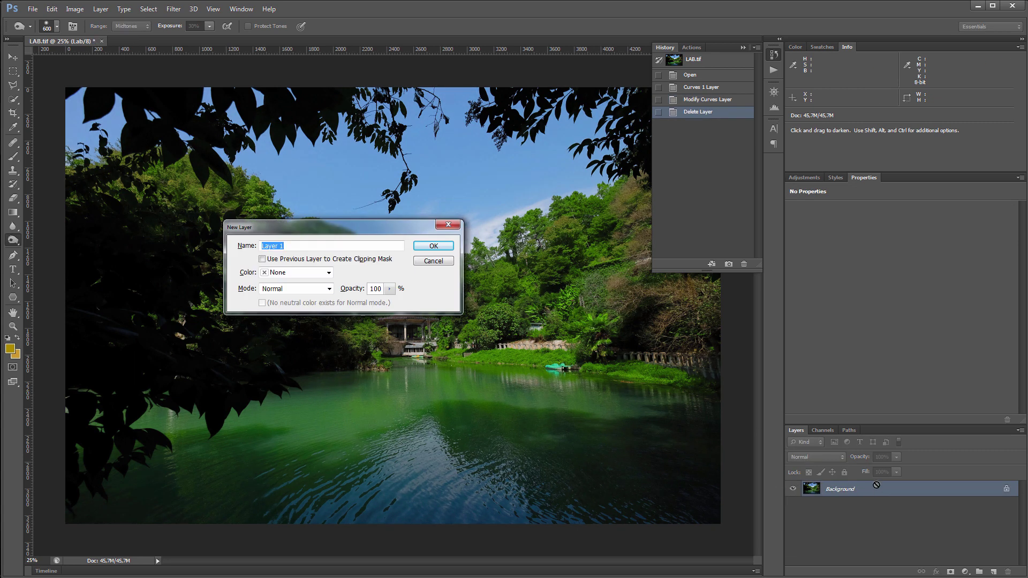
pyautogui.click(313, 290)
pyautogui.click(299, 436)
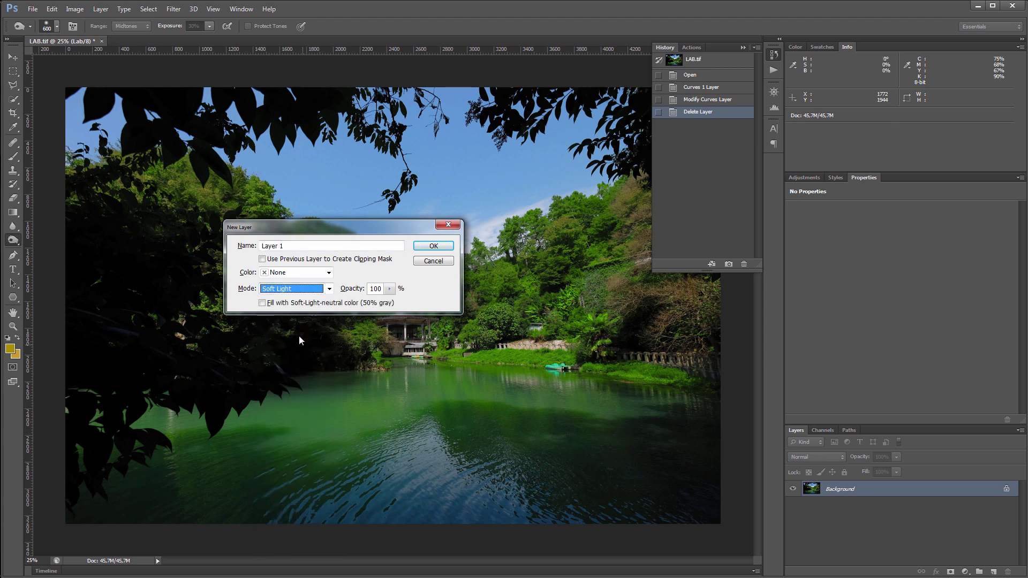
pyautogui.click(262, 303)
pyautogui.click(433, 245)
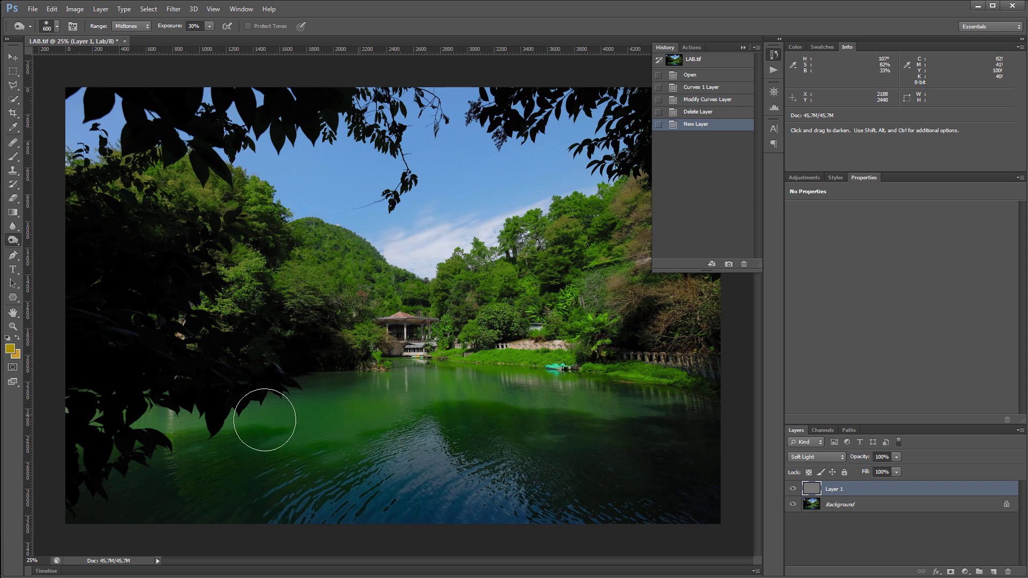
# Step: Burn the sky and lake water darker, dodge part of the image, and toggle Layer 1 to compare
pyautogui.moveTo(241, 166); pyautogui.dragTo(535, 177)
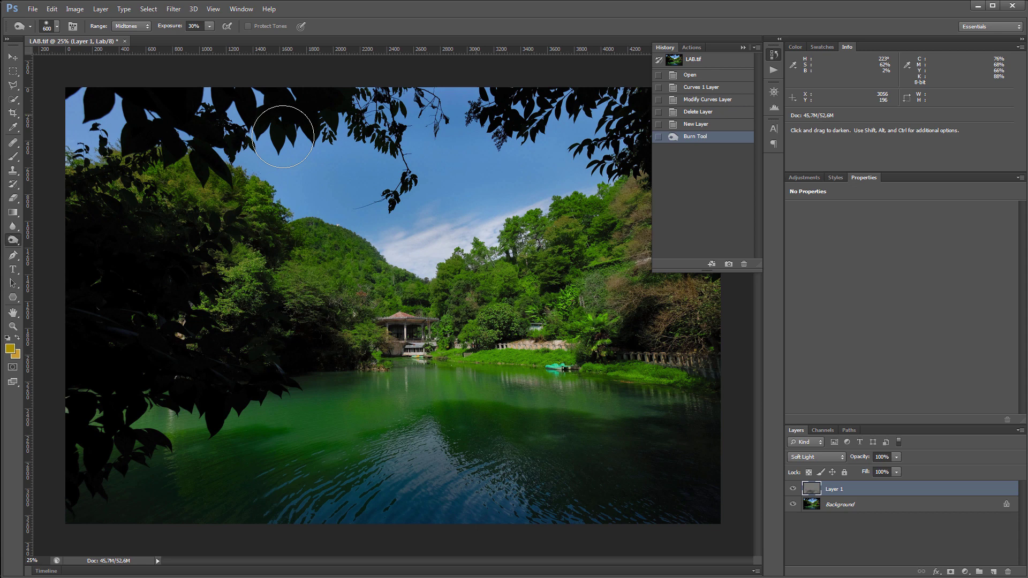
pyautogui.moveTo(417, 460)
pyautogui.mouseDown()
pyautogui.moveTo(206, 459)
pyautogui.moveTo(565, 465)
pyautogui.mouseUp()
pyautogui.hotkey('shift', 'o')
pyautogui.hotkey('shift', 'o')
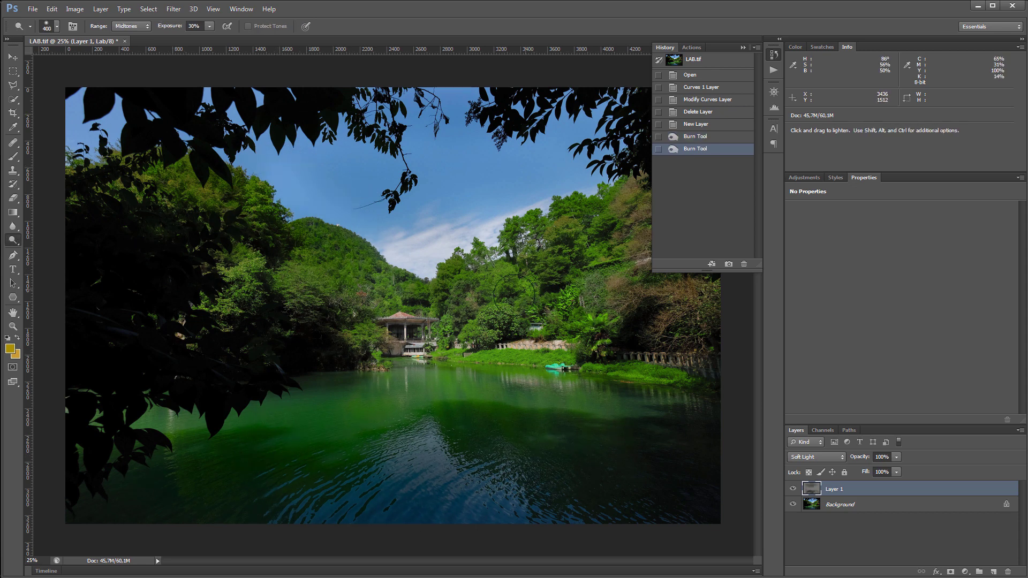
pyautogui.moveTo(246, 264); pyautogui.dragTo(412, 377)
pyautogui.click(793, 489)
pyautogui.click(793, 489)
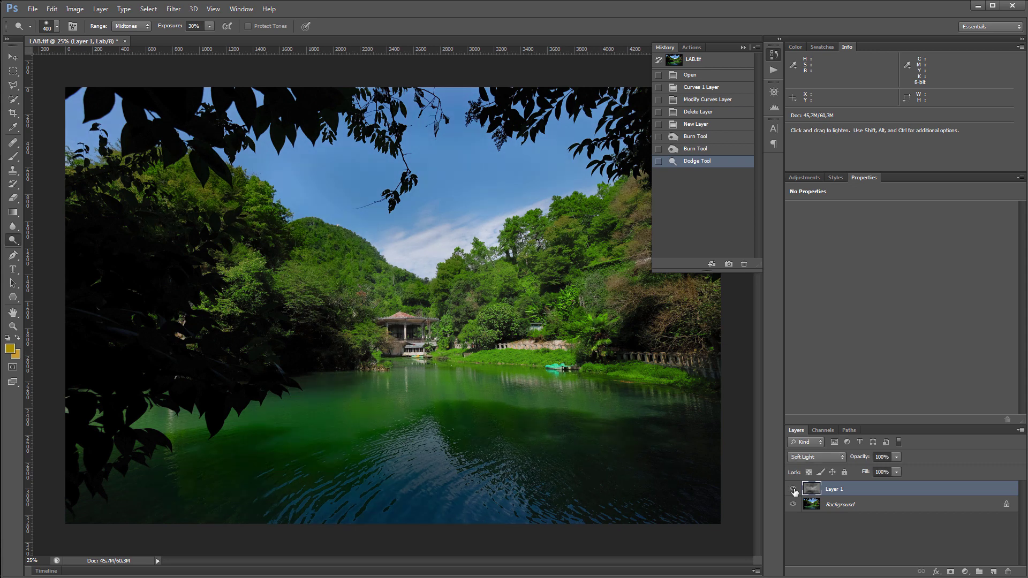
# Step: Convert the document to RGB Color without flattening the layers
pyautogui.click(75, 9)
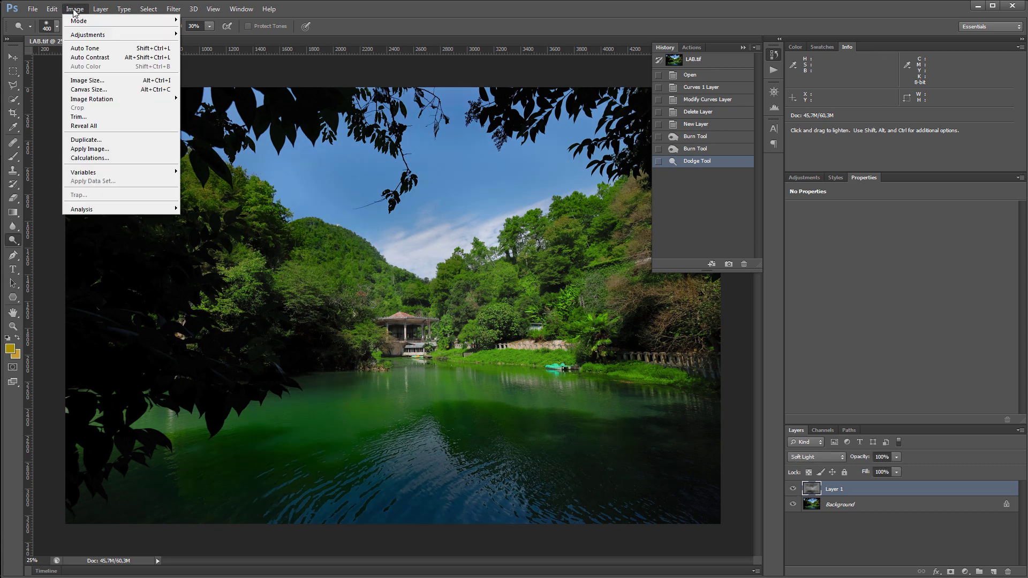
pyautogui.moveTo(91, 21)
pyautogui.click(214, 57)
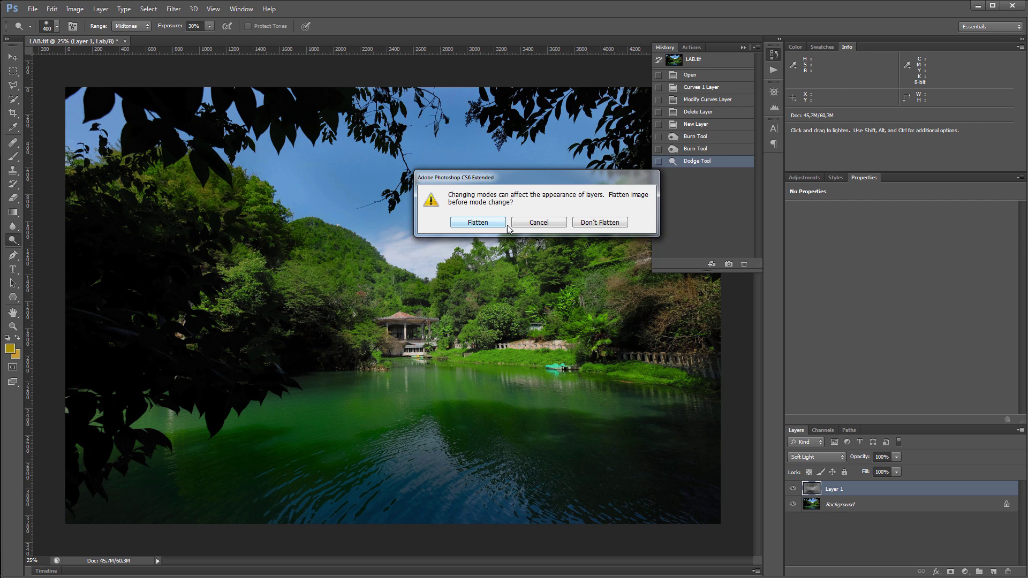
pyautogui.click(596, 223)
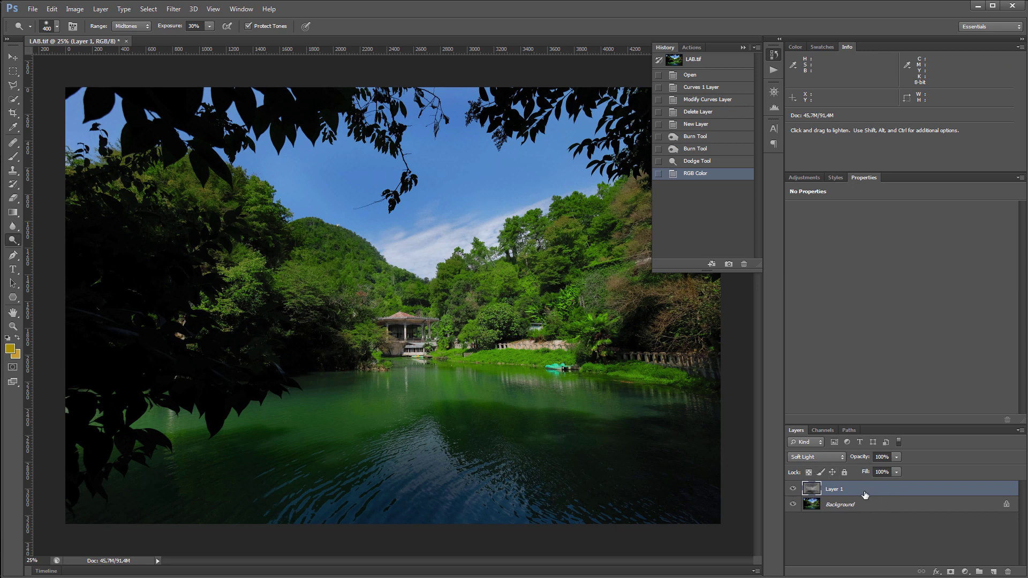
# Step: Compare before and after the RGB conversion in History, ending on the Lab Dodge Tool state
pyautogui.click(699, 161)
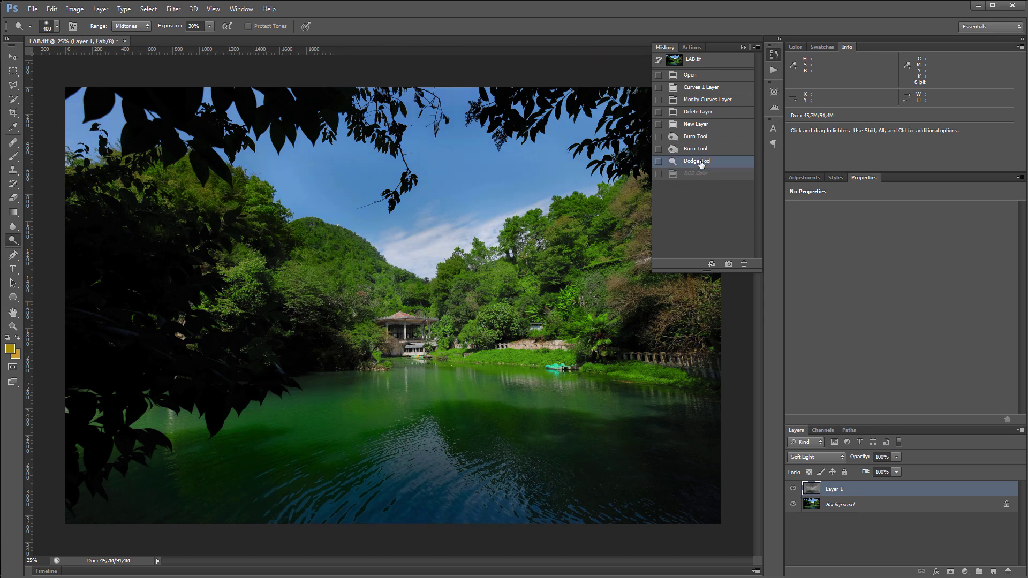
pyautogui.click(702, 174)
pyautogui.click(703, 162)
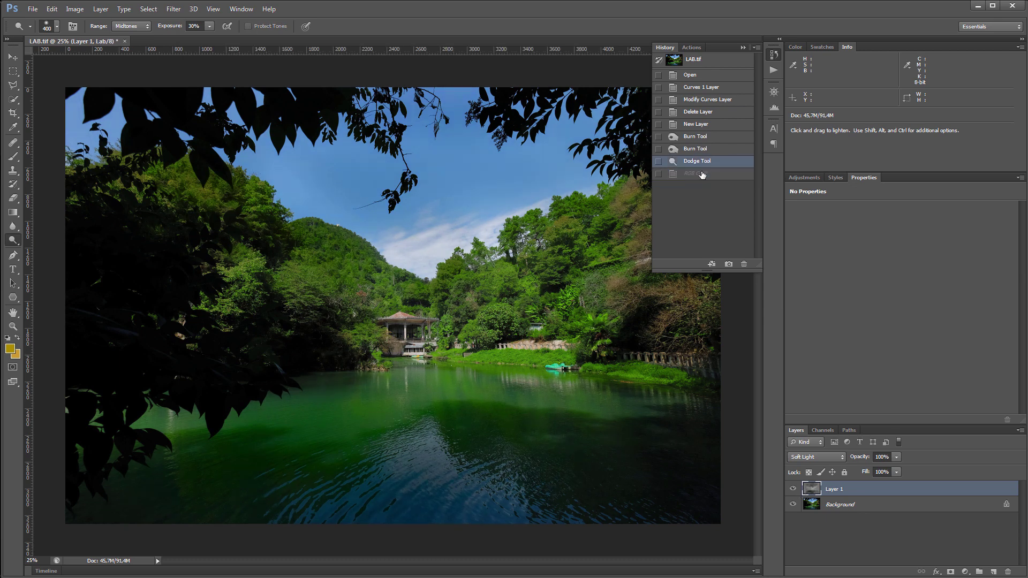
pyautogui.click(702, 173)
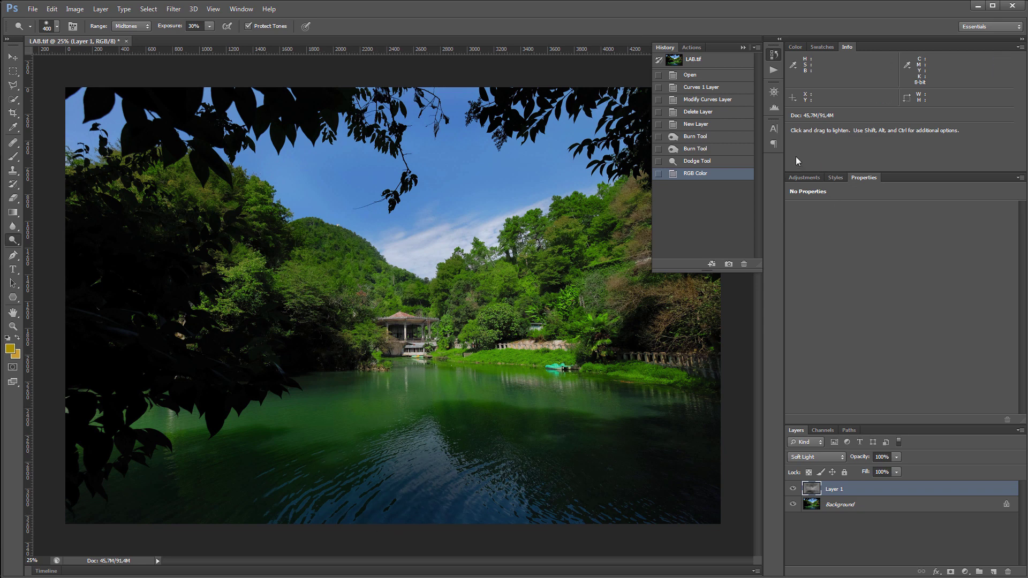
pyautogui.click(710, 161)
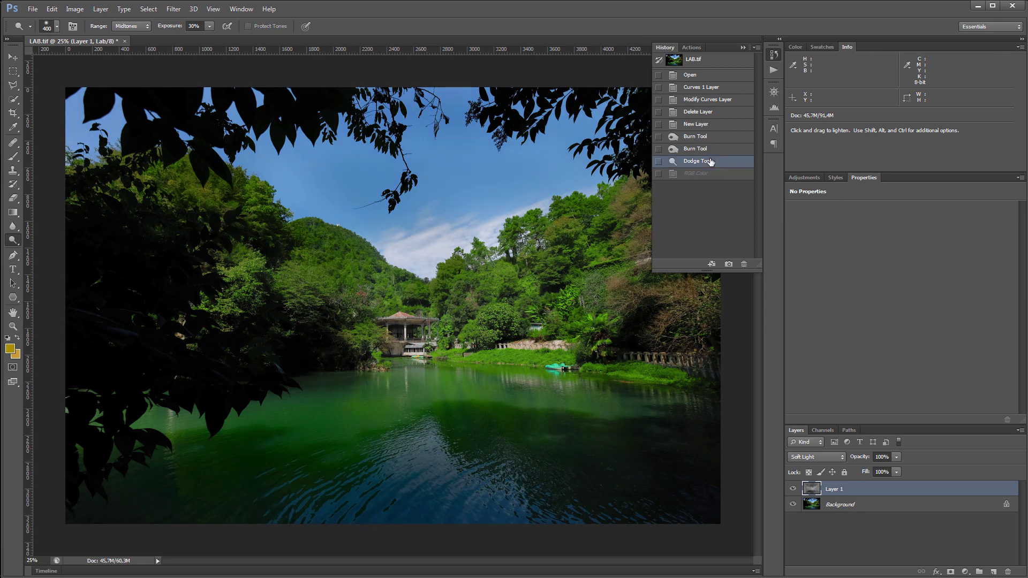
# Step: Add a Curves 1 layer above Layer 1, lifting a Lightness point from 36 to 39
pyautogui.click(743, 47)
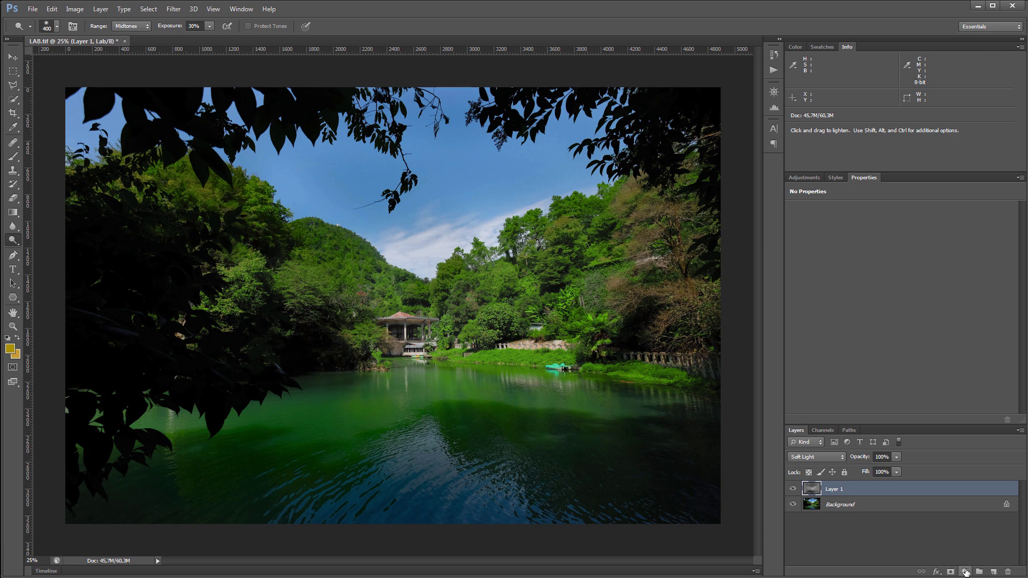
pyautogui.click(966, 572)
pyautogui.click(974, 401)
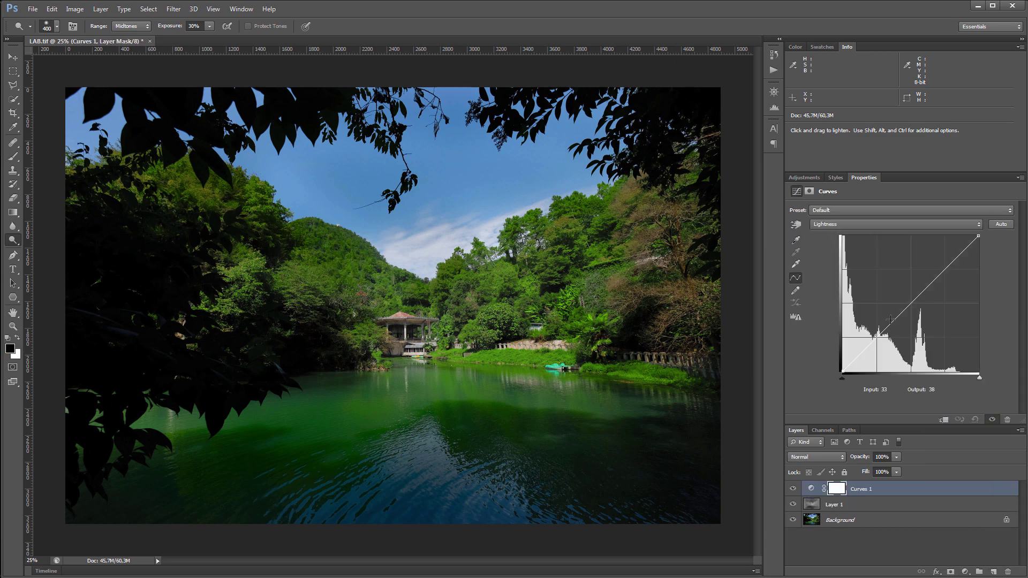
pyautogui.moveTo(890, 319)
pyautogui.mouseDown()
pyautogui.moveTo(890, 289)
pyautogui.moveTo(891, 318)
pyautogui.mouseUp()
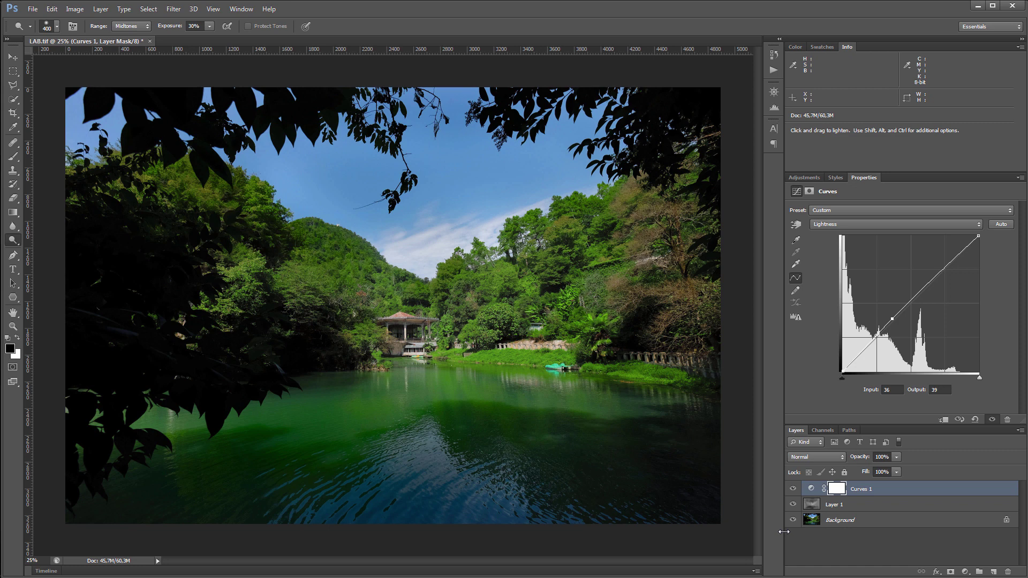
# Step: Select Curves 1 through Background and merge them into a single Background layer
pyautogui.click(856, 542)
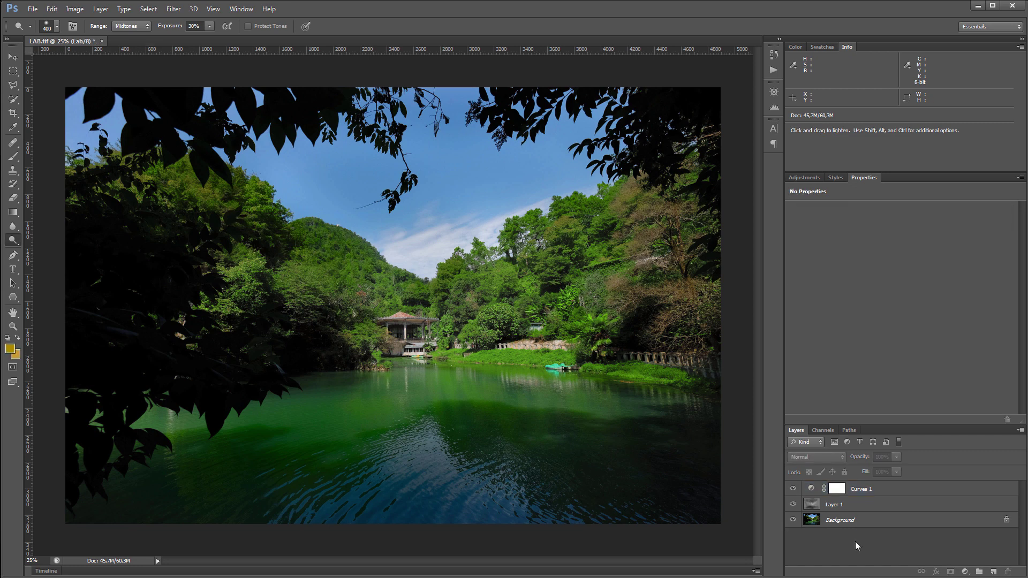
pyautogui.click(900, 493)
pyautogui.keyDown('shift'); pyautogui.click(901, 519); pyautogui.keyUp('shift')
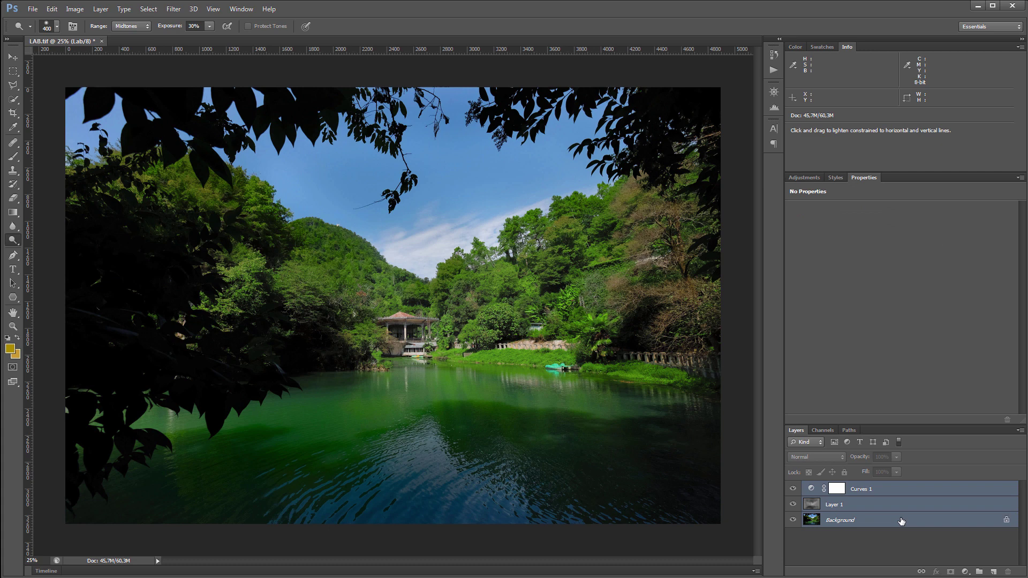
pyautogui.hotkey('ctrl', 'e')
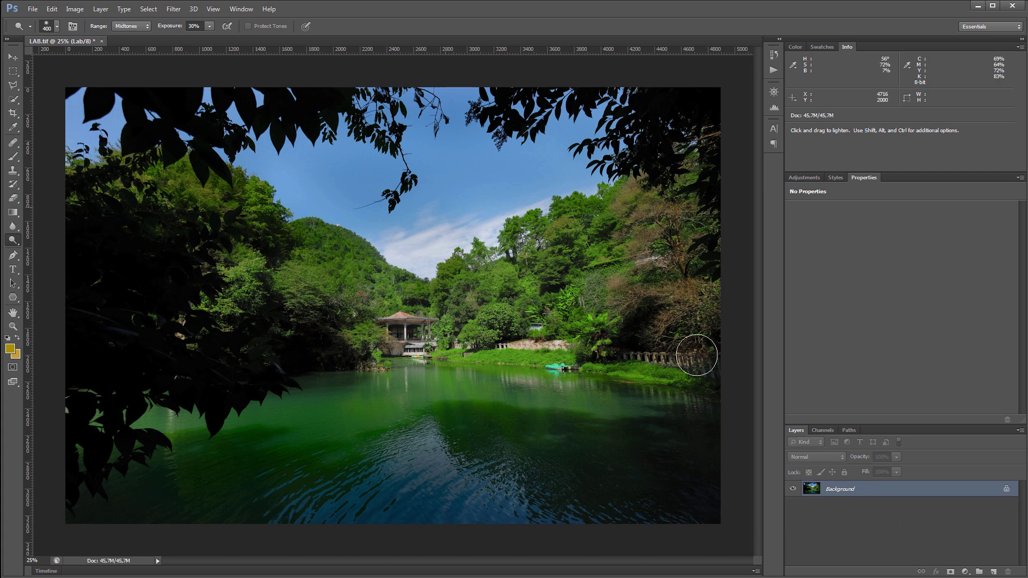
# Step: Convert the photo to RGB Color mode
pyautogui.click(75, 9)
pyautogui.moveTo(160, 21)
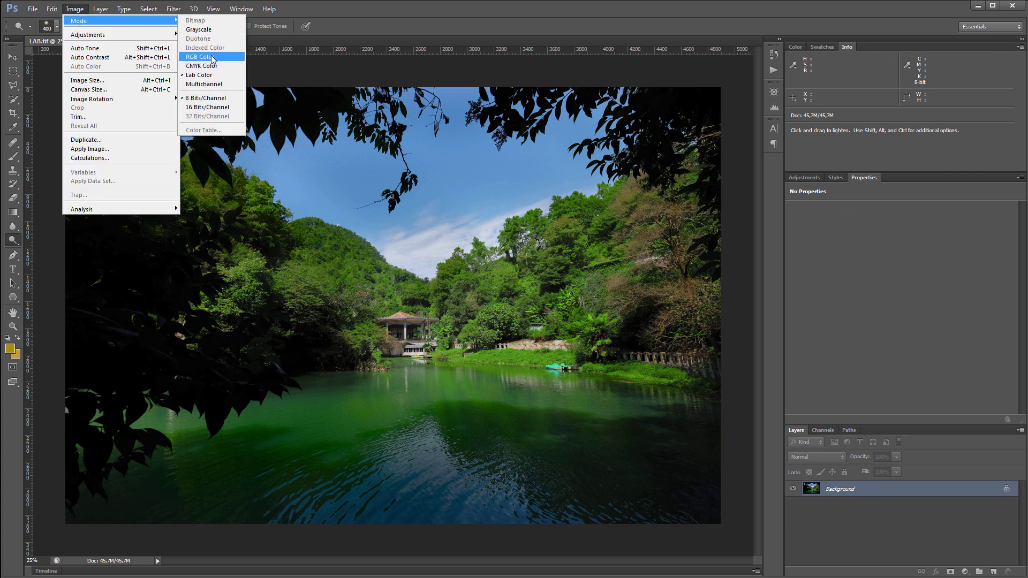
pyautogui.click(199, 57)
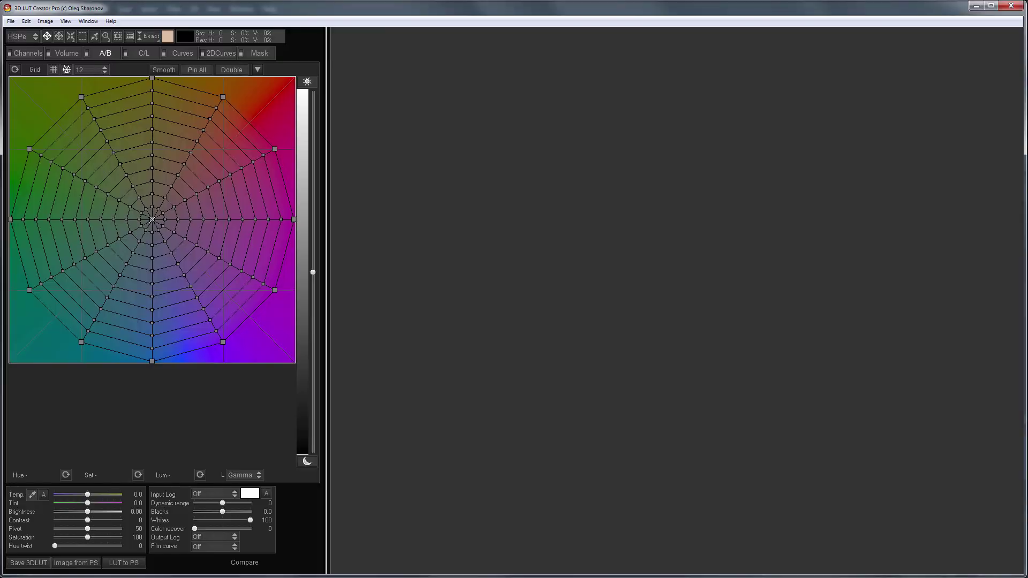
# Step: Load the lakeside photo from Photoshop and apply the Grading Edition Toning - Style 1 look
pyautogui.click(86, 563)
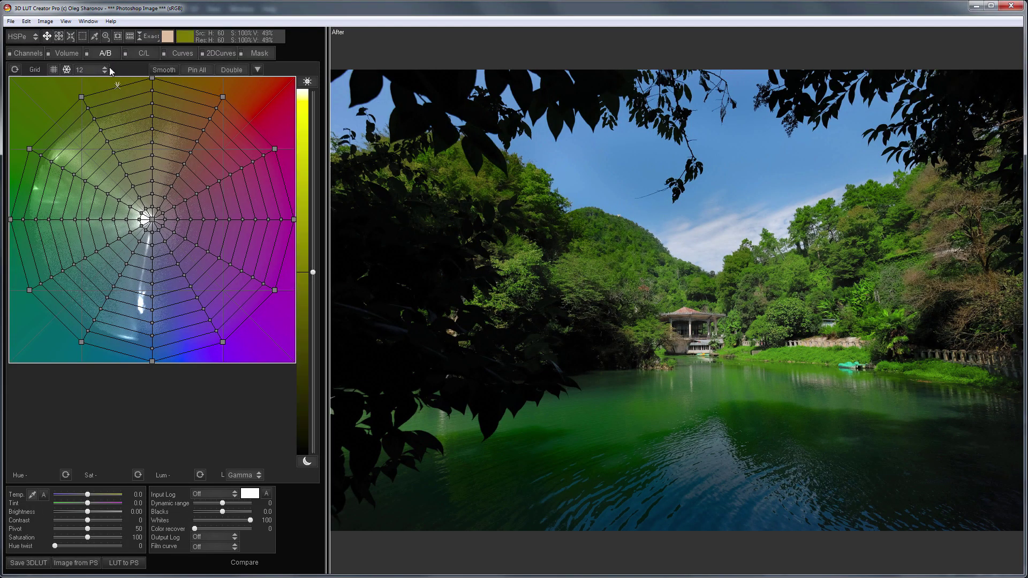
pyautogui.click(87, 22)
pyautogui.click(101, 35)
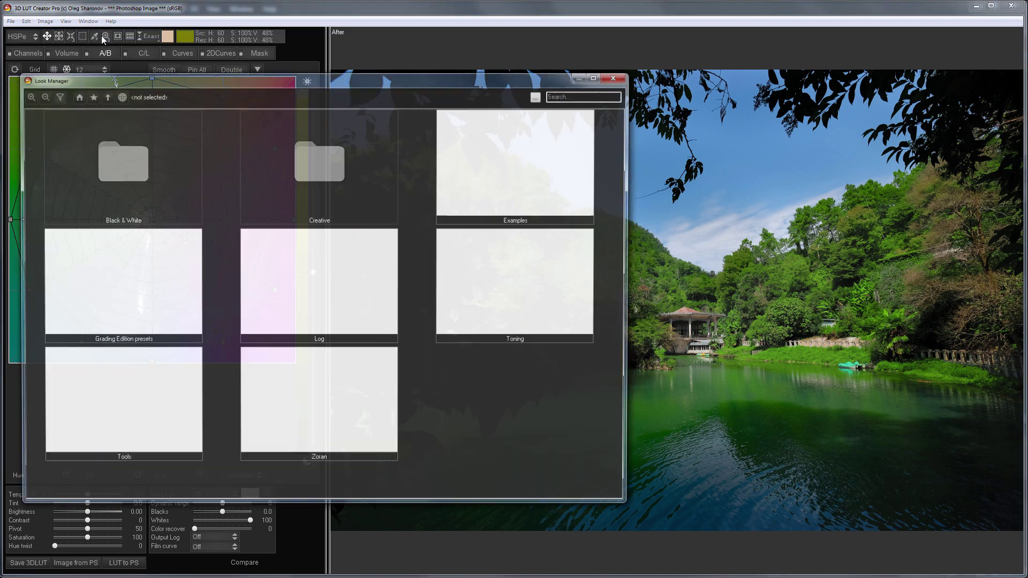
pyautogui.doubleClick(130, 275)
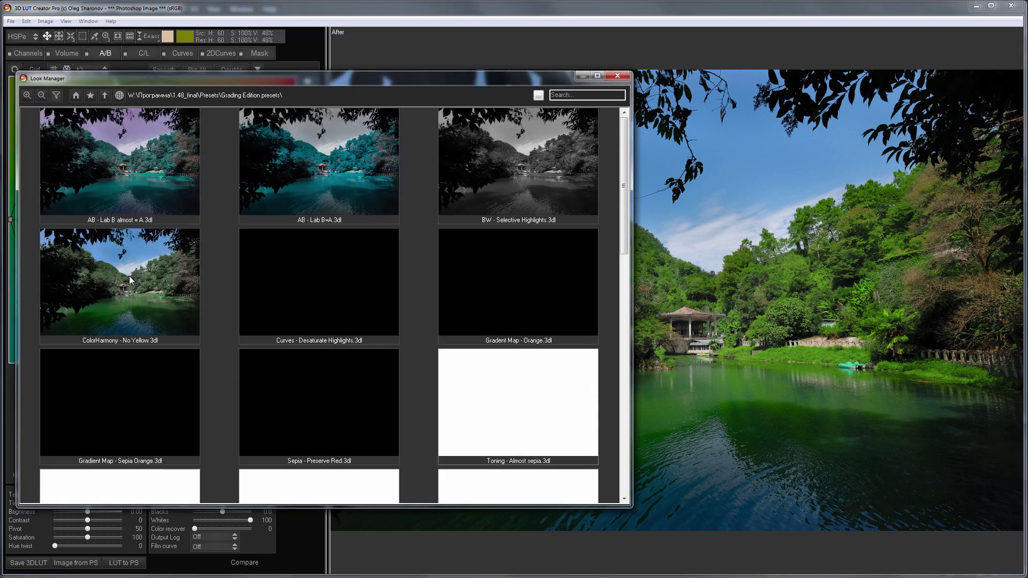
pyautogui.moveTo(625, 206); pyautogui.dragTo(638, 280)
pyautogui.click(518, 316)
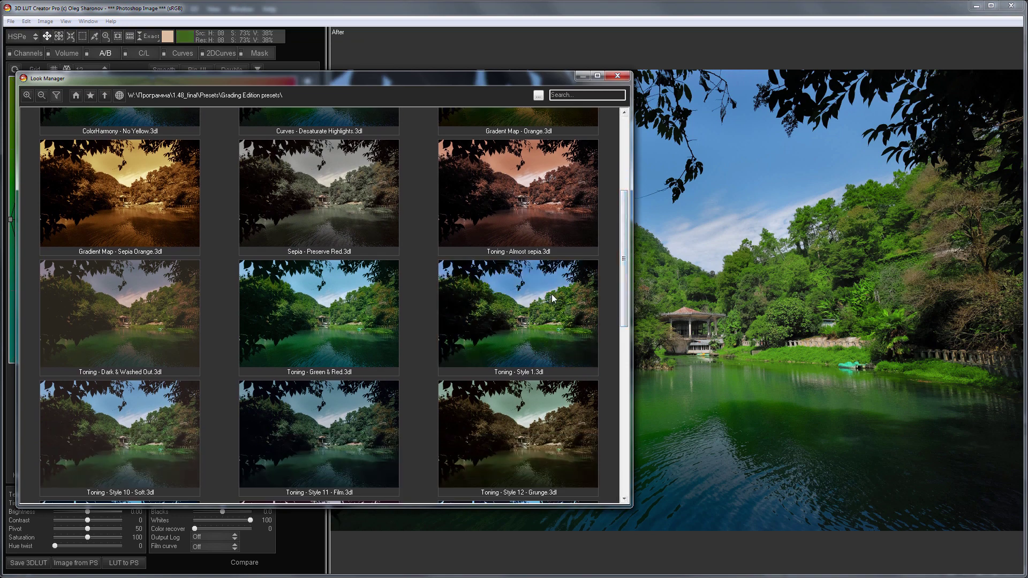
pyautogui.click(615, 79)
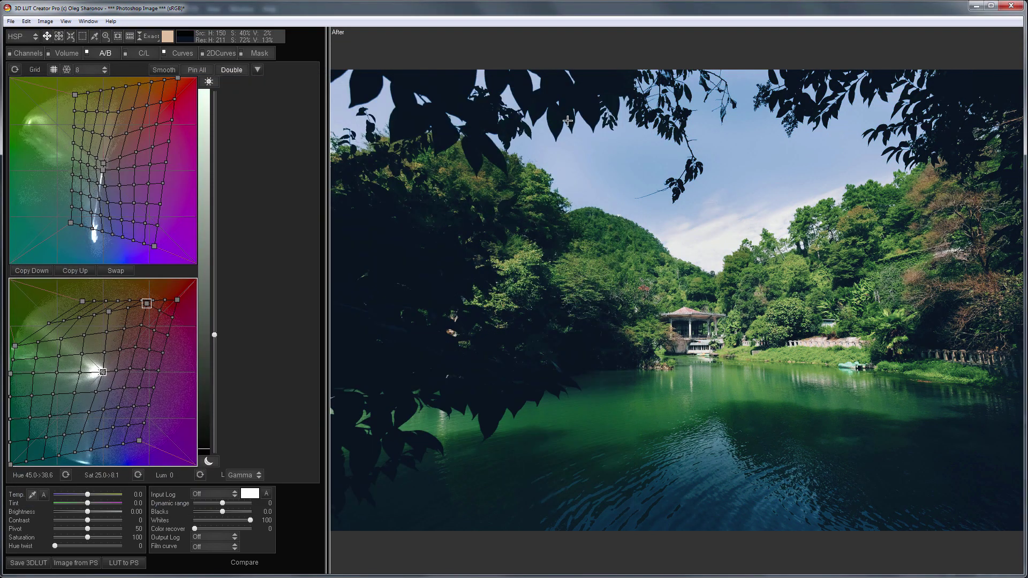
# Step: Save the grade as an ICC Profile named LAB, choosing Abstract Profile
pyautogui.click(29, 563)
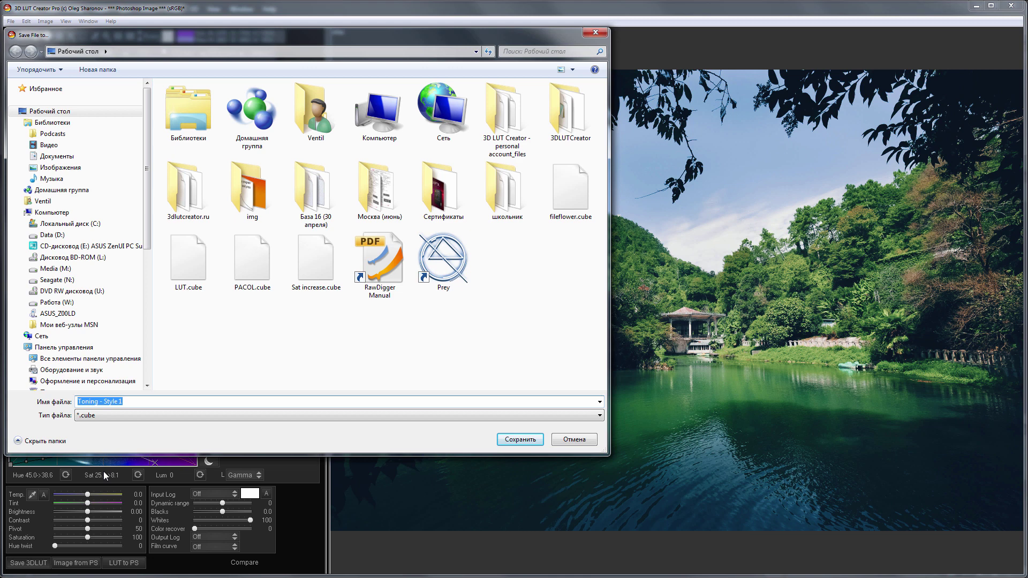
pyautogui.click(214, 415)
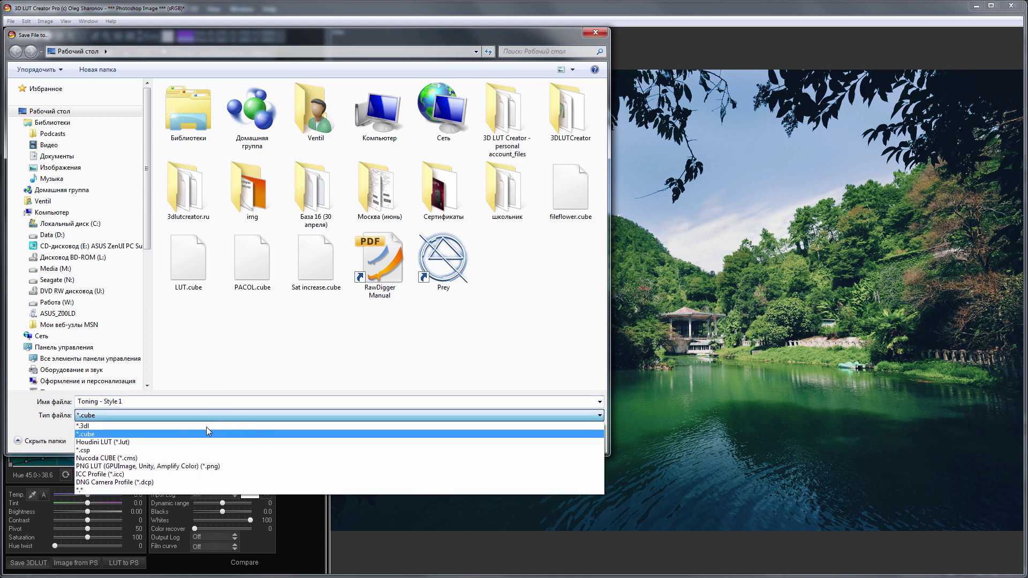
pyautogui.click(190, 470)
pyautogui.click(131, 406)
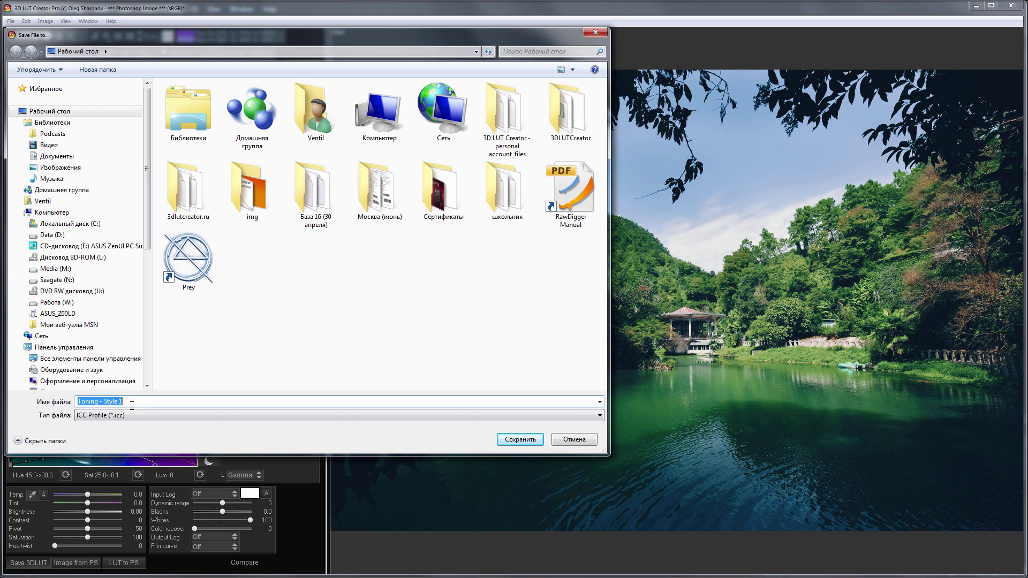
pyautogui.write('LAB')
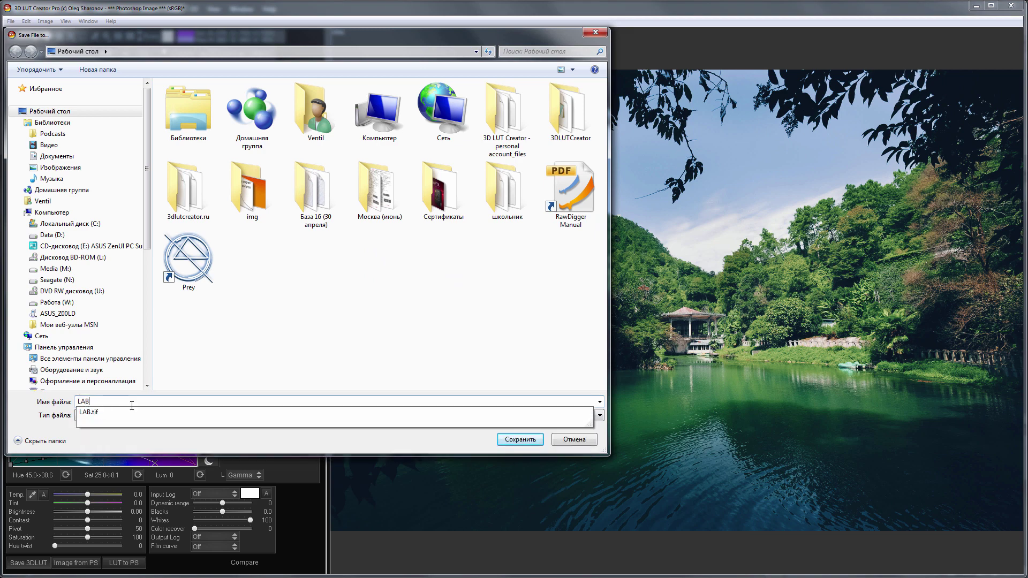
pyautogui.click(525, 438)
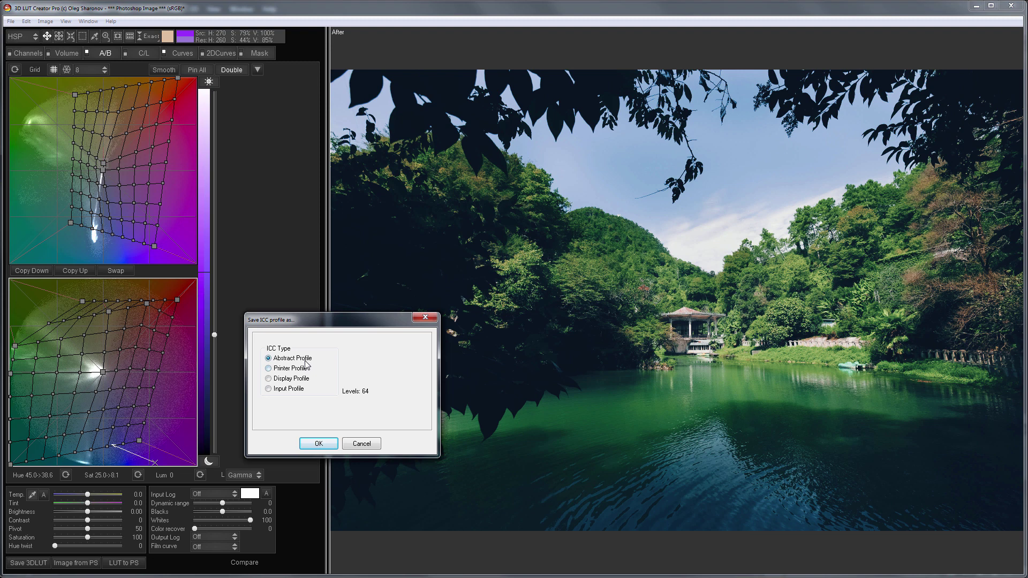
pyautogui.click(323, 445)
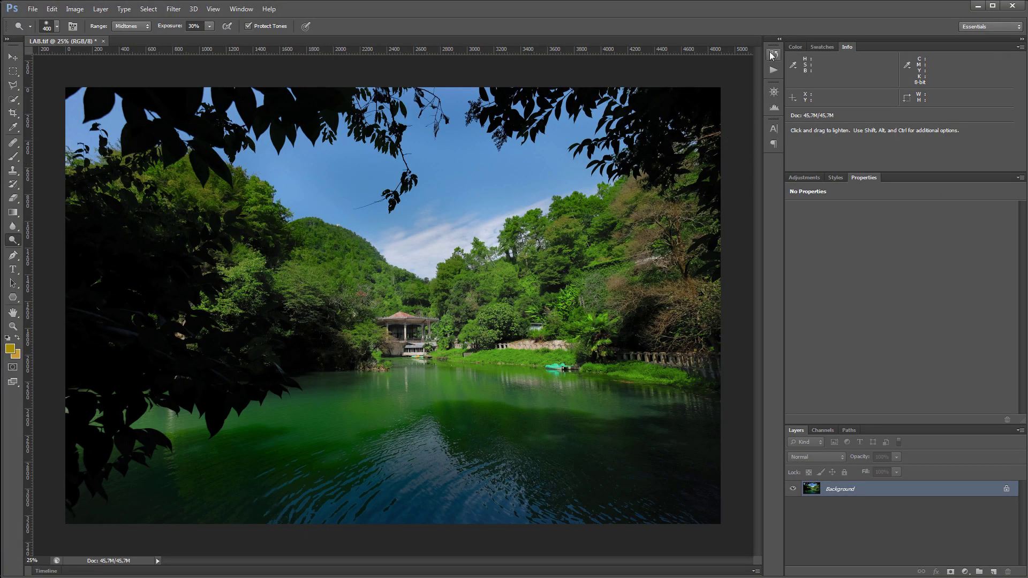
# Step: Step back in History to restore the layered state from before the merge
pyautogui.click(774, 54)
pyautogui.click(699, 198)
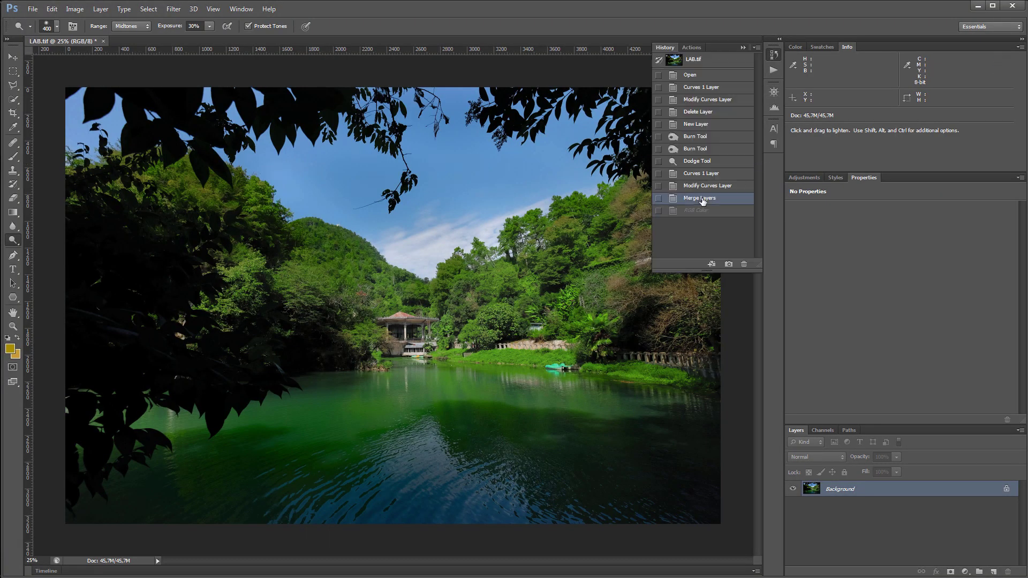
pyautogui.click(713, 187)
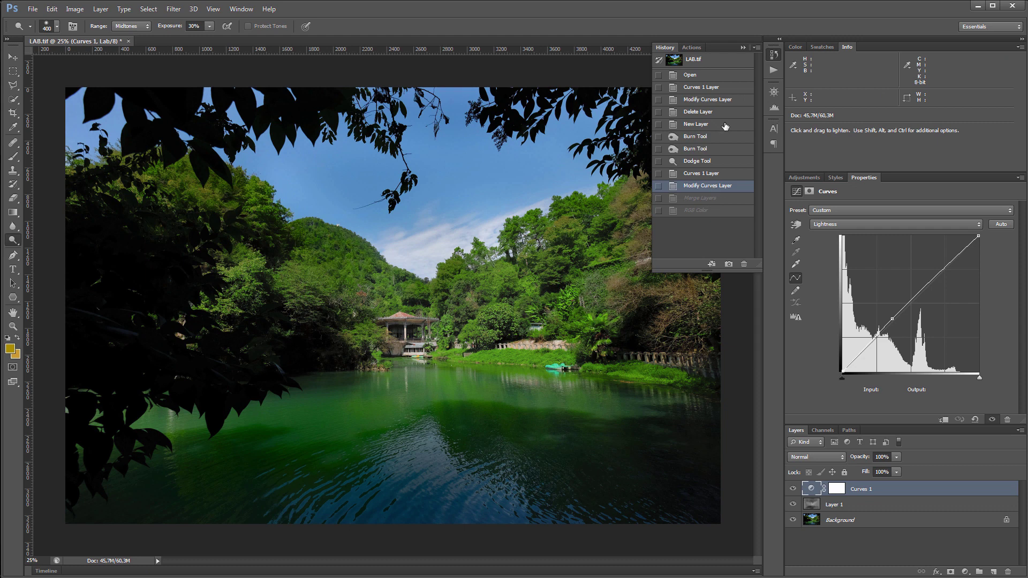
pyautogui.click(743, 47)
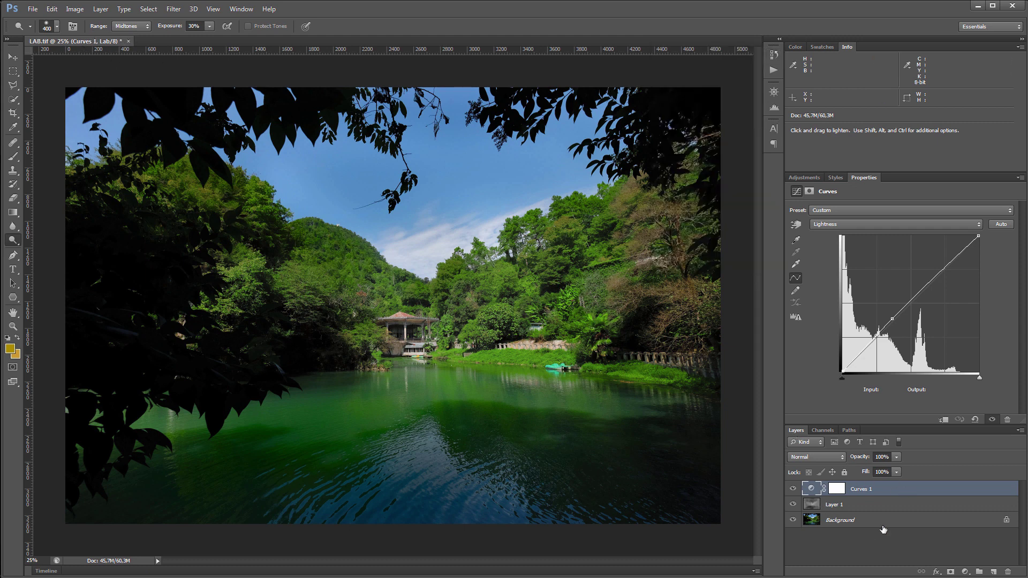
# Step: Add a Color Lookup layer loading the LAB.icc abstract profile and toggle it to compare
pyautogui.click(966, 572)
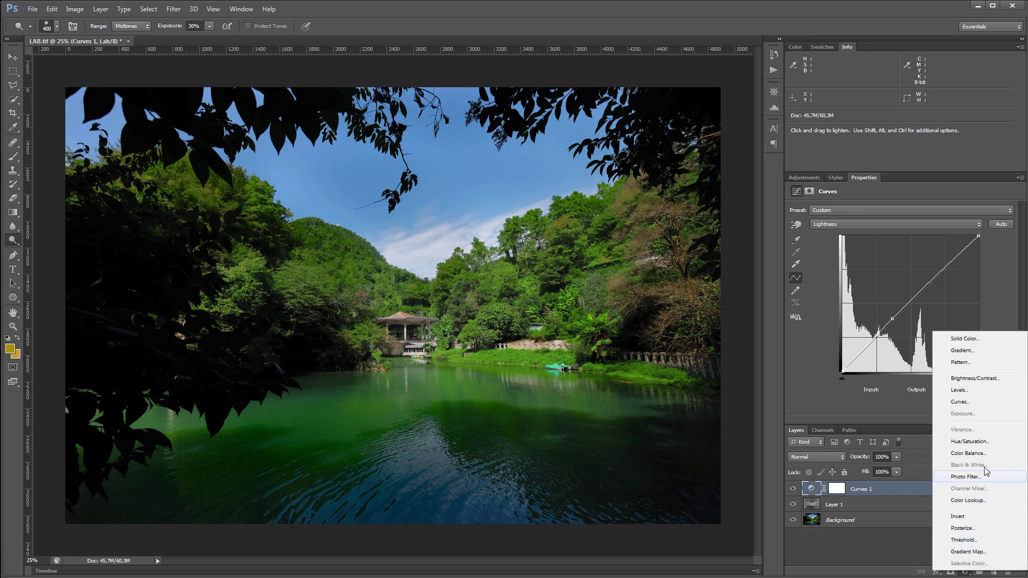
pyautogui.click(987, 500)
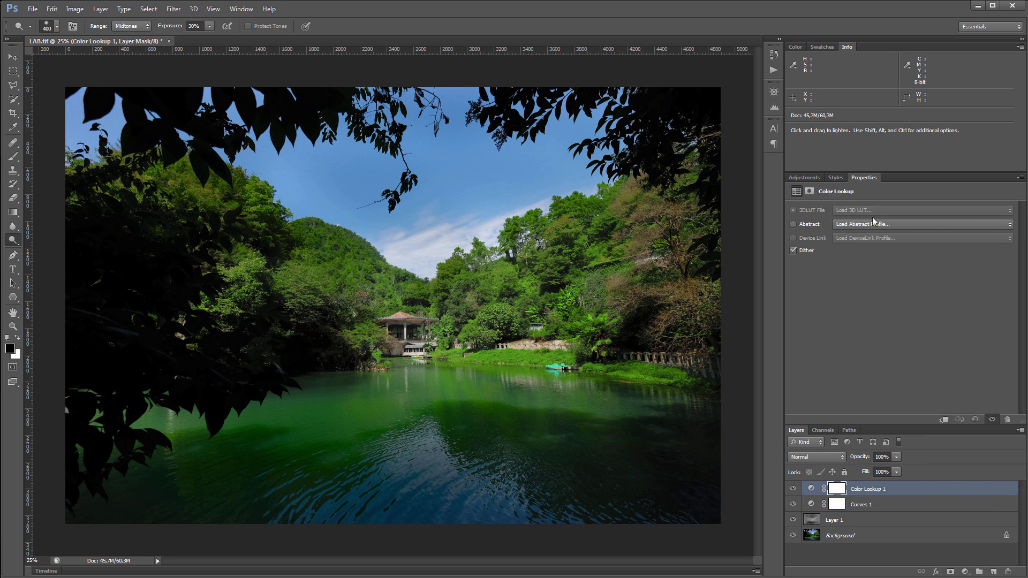
pyautogui.click(807, 225)
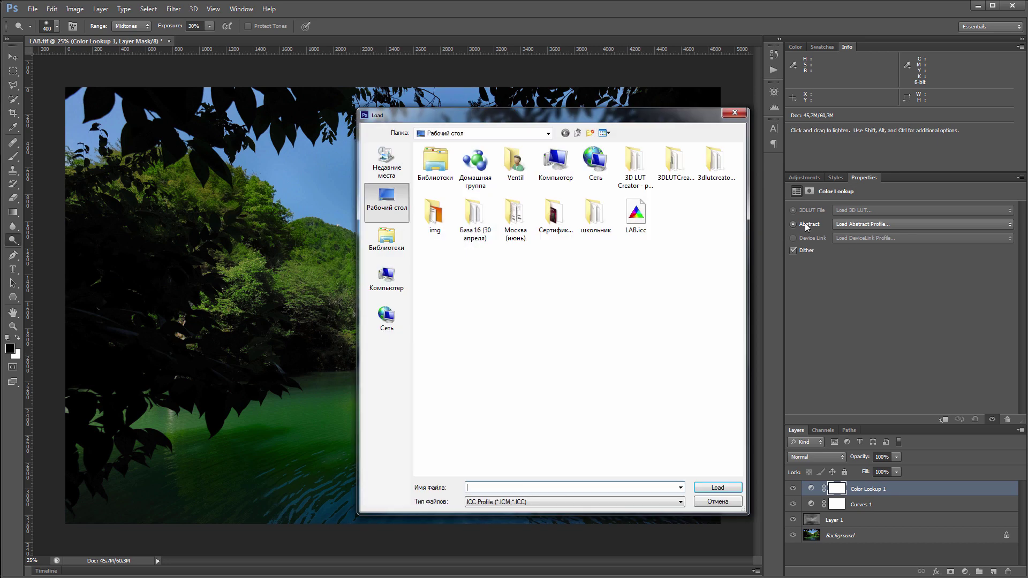
pyautogui.doubleClick(635, 217)
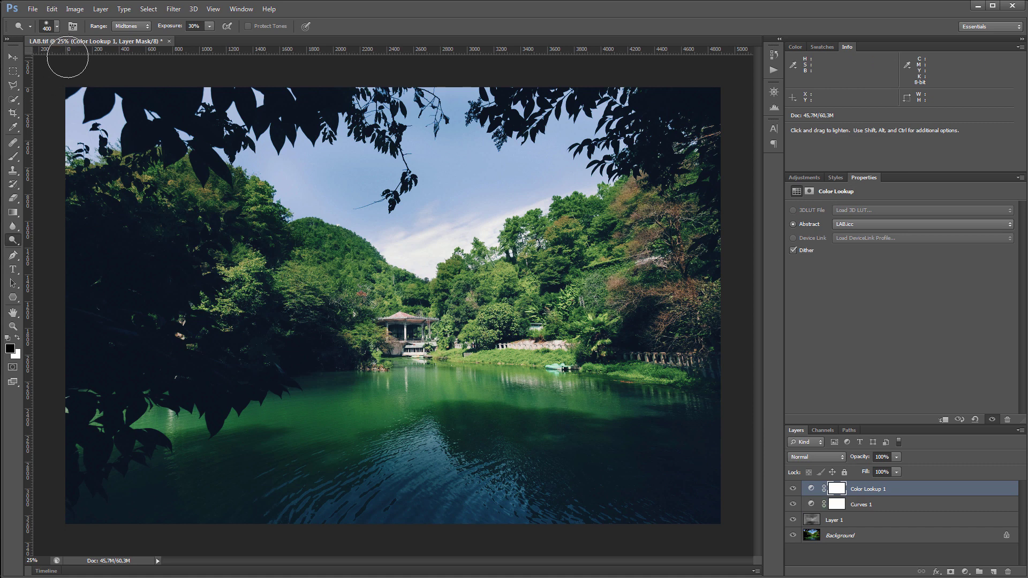
pyautogui.click(793, 490)
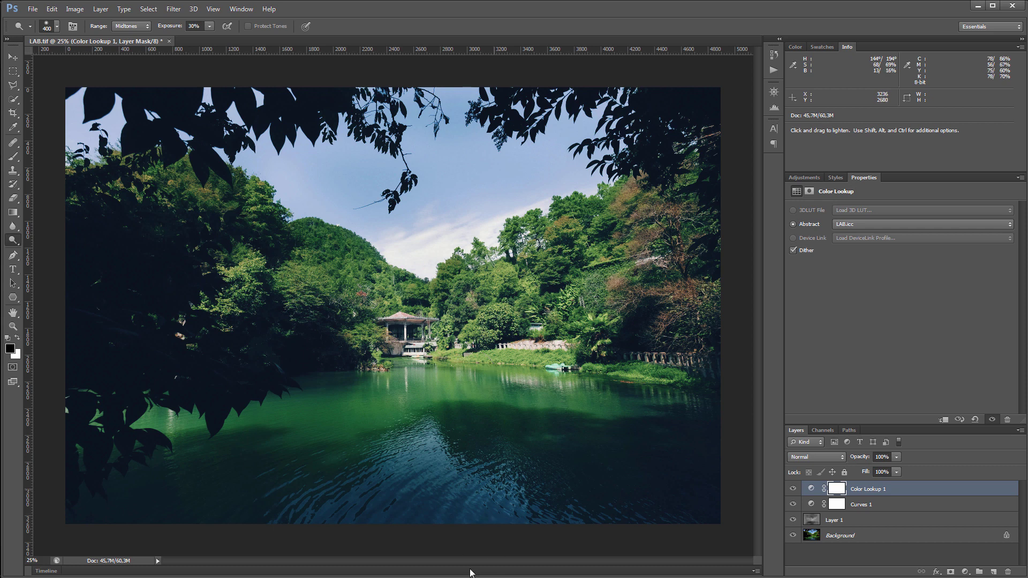
# Step: Open CMYK.jpg and convert it to the working sRGB IEC61966-2.1 profile
pyautogui.moveTo(407, 0); pyautogui.dragTo(403, 44)
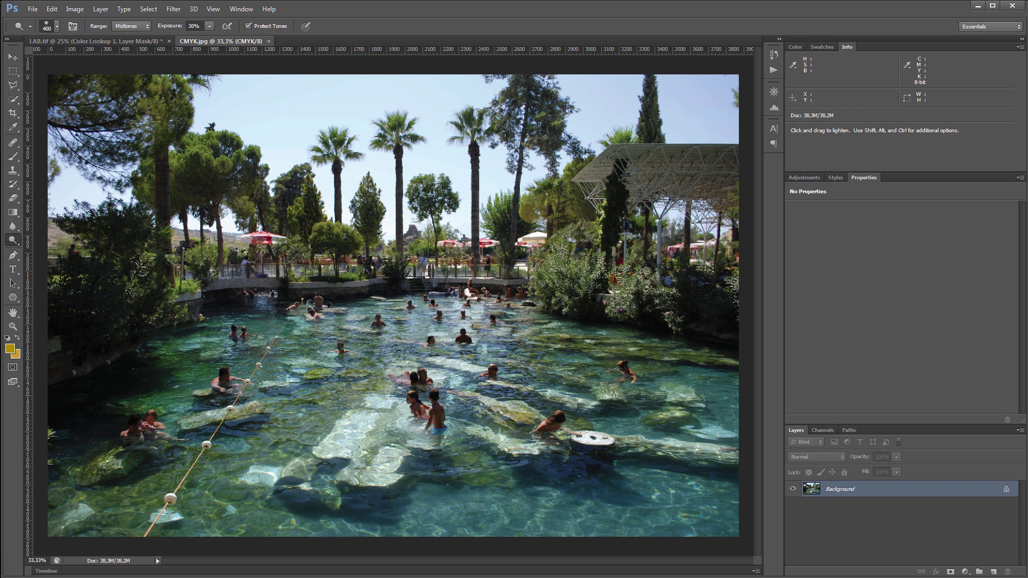
pyautogui.click(52, 9)
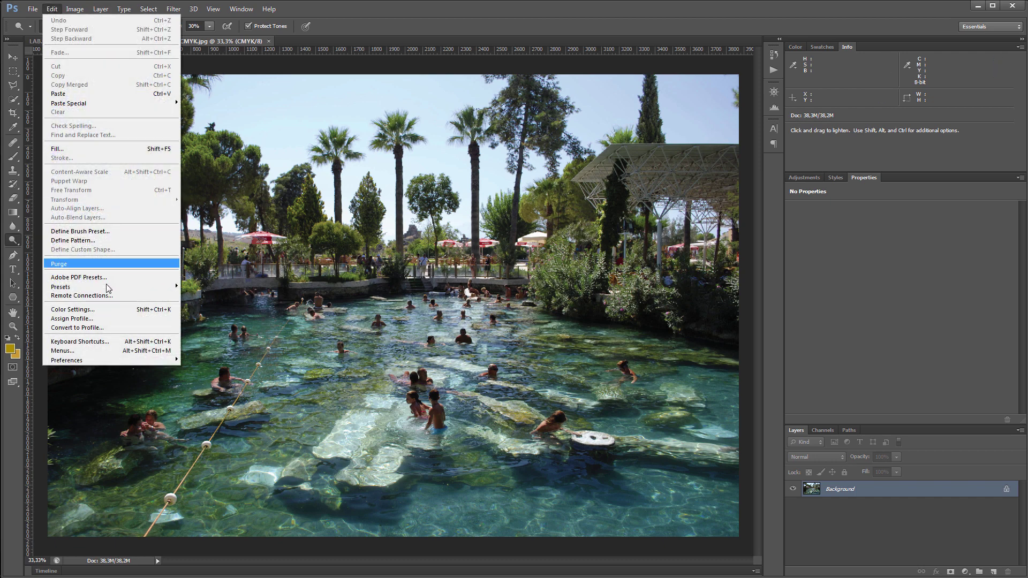
pyautogui.click(109, 328)
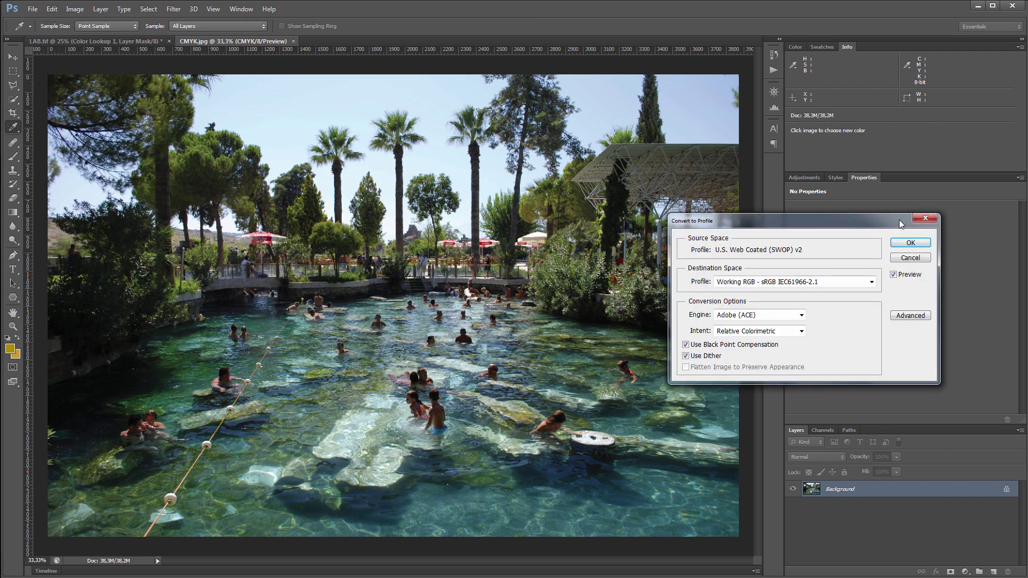
pyautogui.click(910, 242)
pyautogui.press('o')
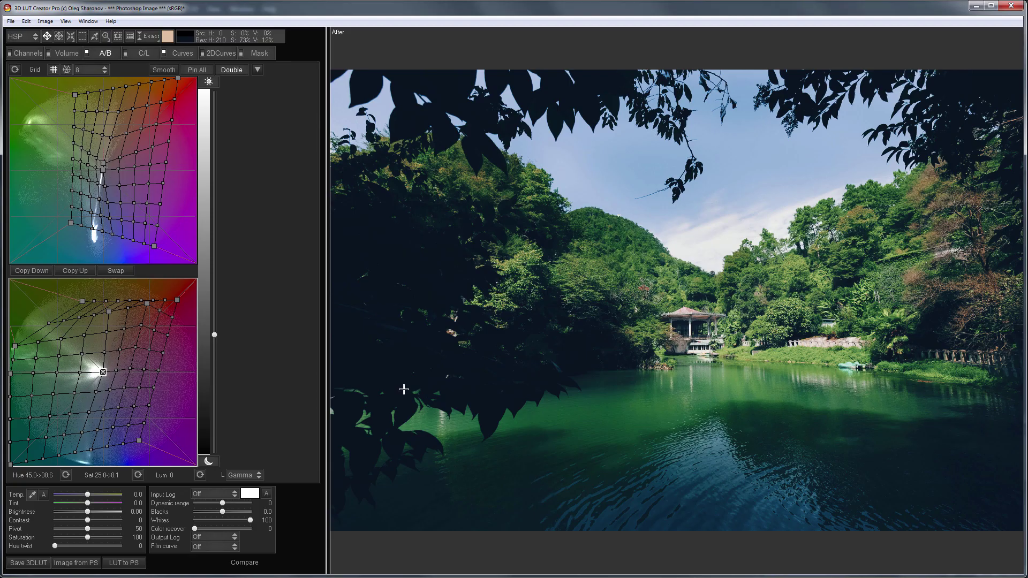
# Step: Load the pool photo, apply the Toning - Style 11 - Film look, and warm Temp to 12.1
pyautogui.press('Return')
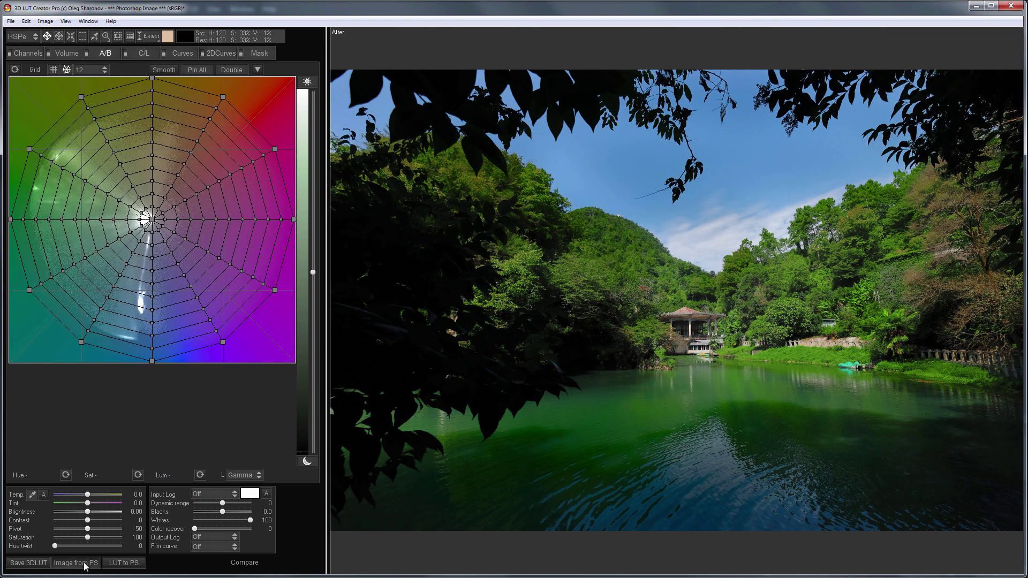
pyautogui.click(85, 564)
pyautogui.click(88, 22)
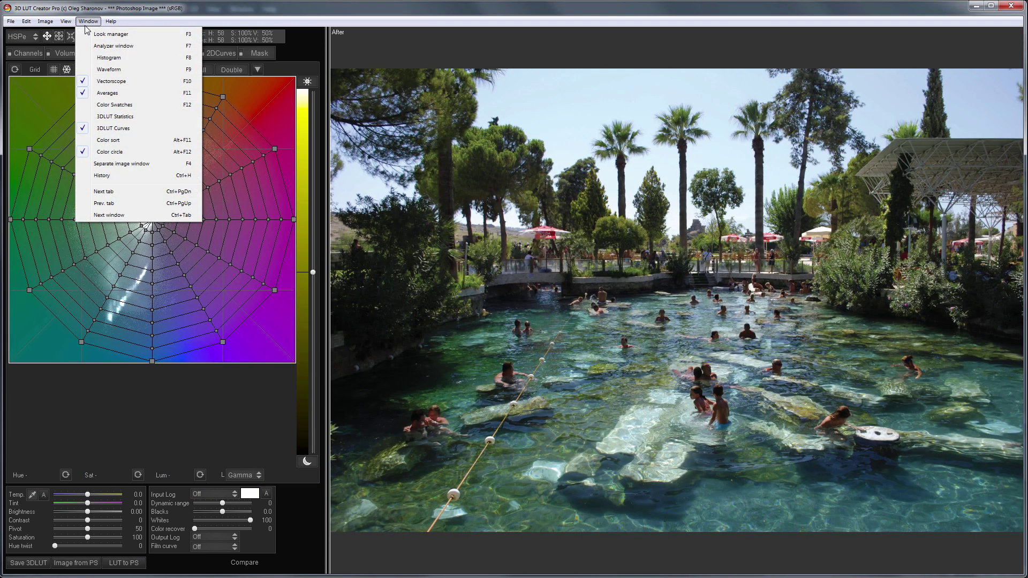
pyautogui.click(110, 34)
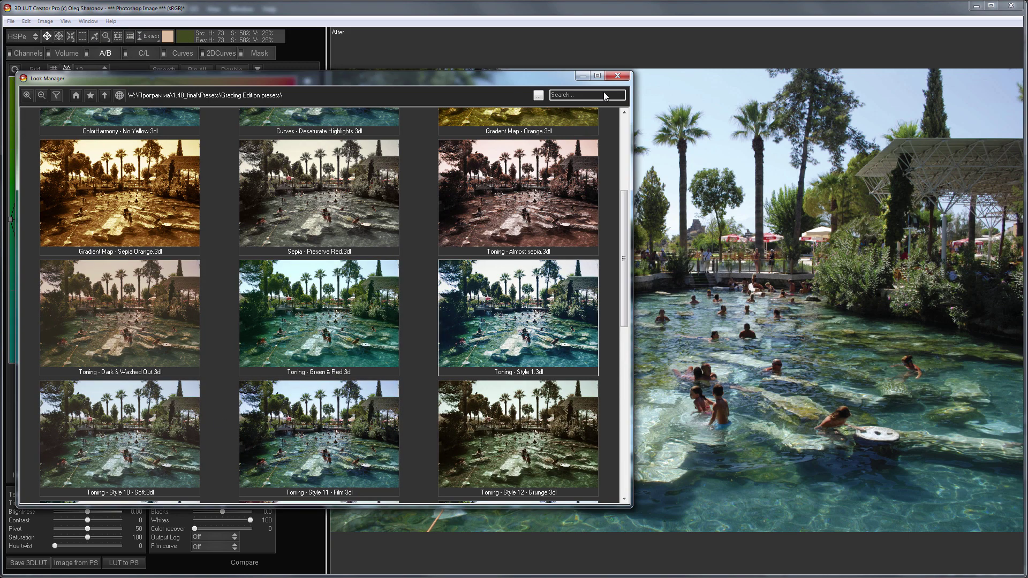
pyautogui.doubleClick(319, 434)
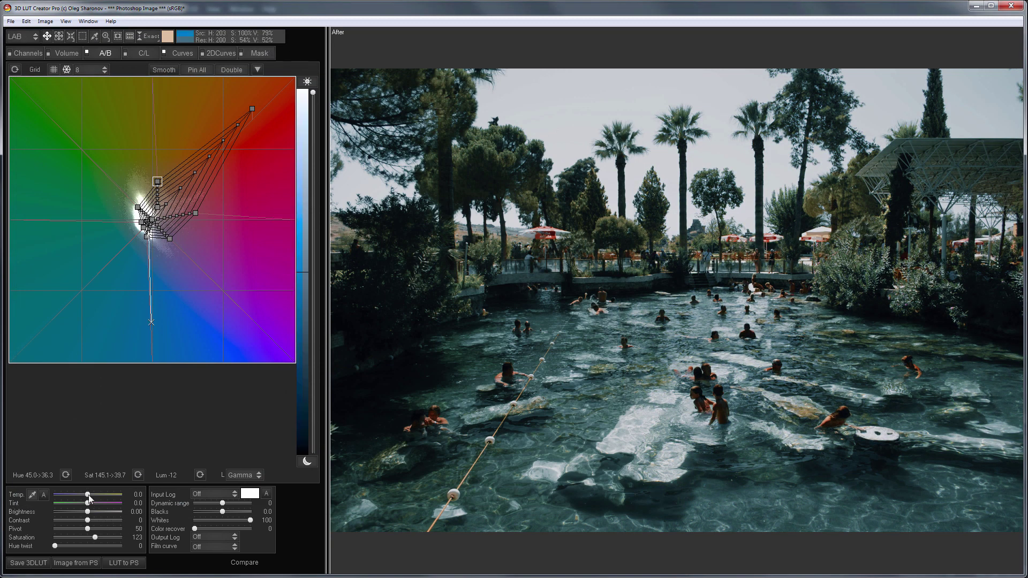
pyautogui.moveTo(89, 499); pyautogui.dragTo(93, 499)
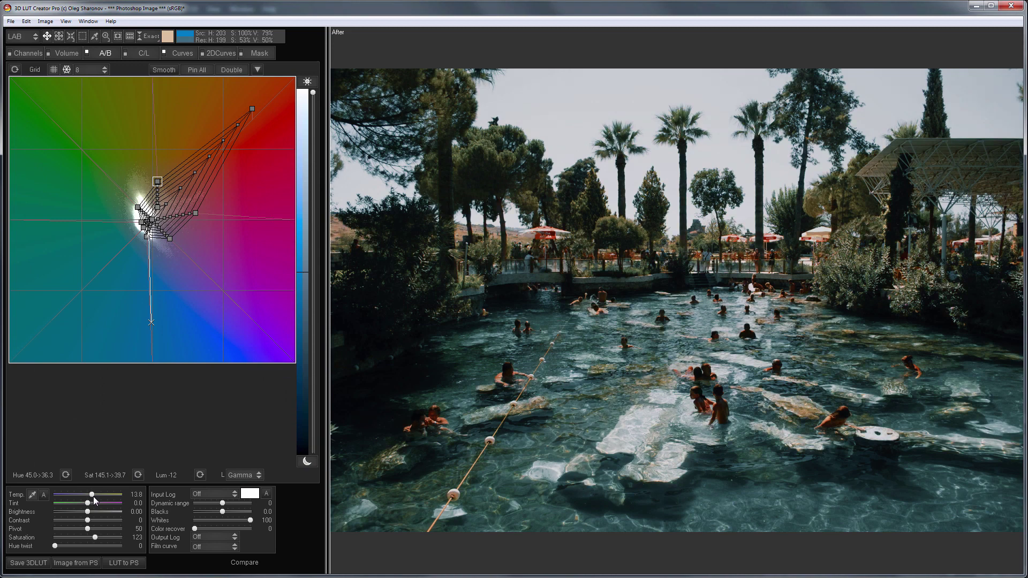
# Step: Save the grade as an ICC Profile named CMYK
pyautogui.click(28, 563)
pyautogui.click(160, 415)
pyautogui.click(160, 477)
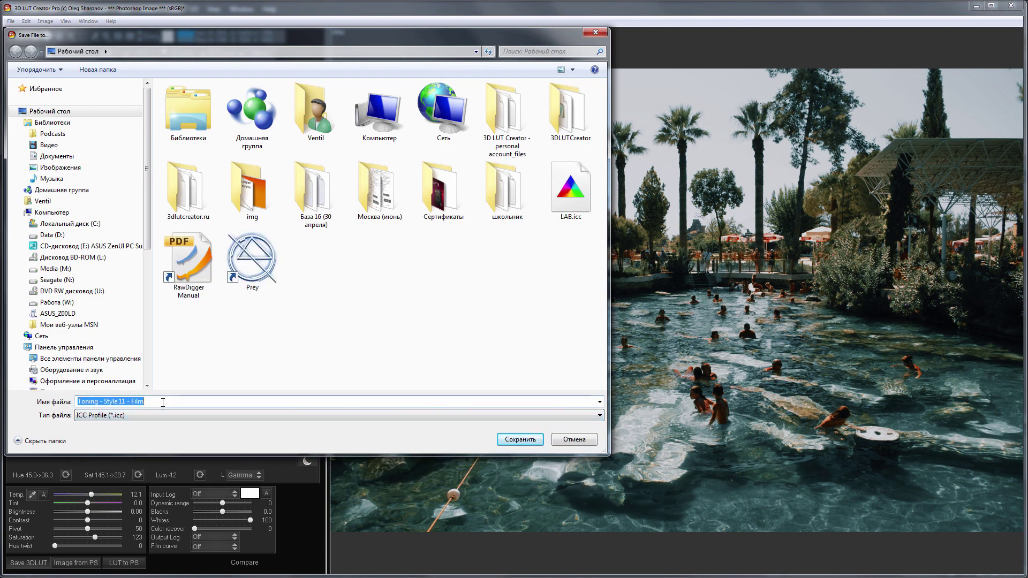
pyautogui.write('CMYK')
pyautogui.click(511, 441)
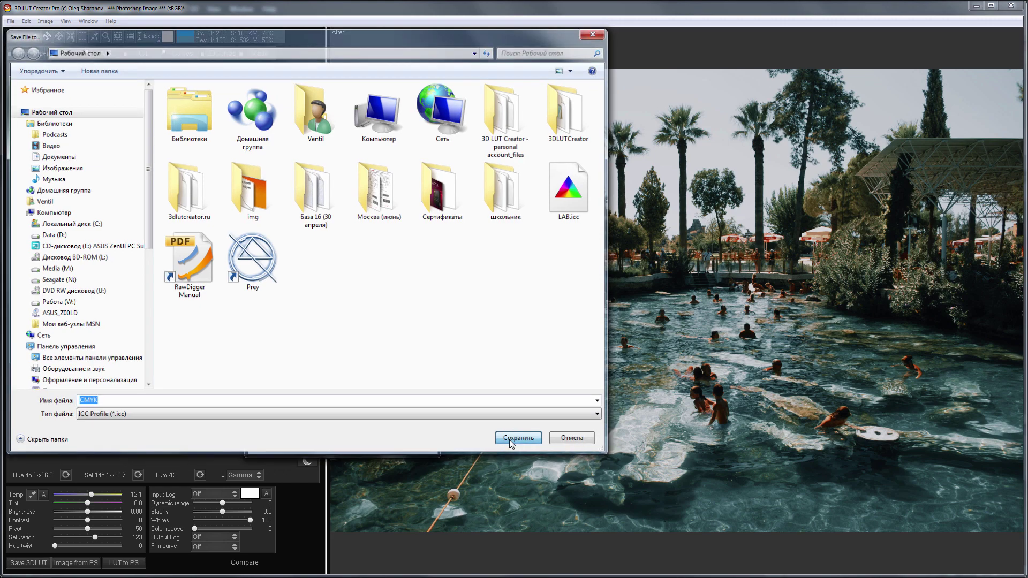
pyautogui.click(311, 440)
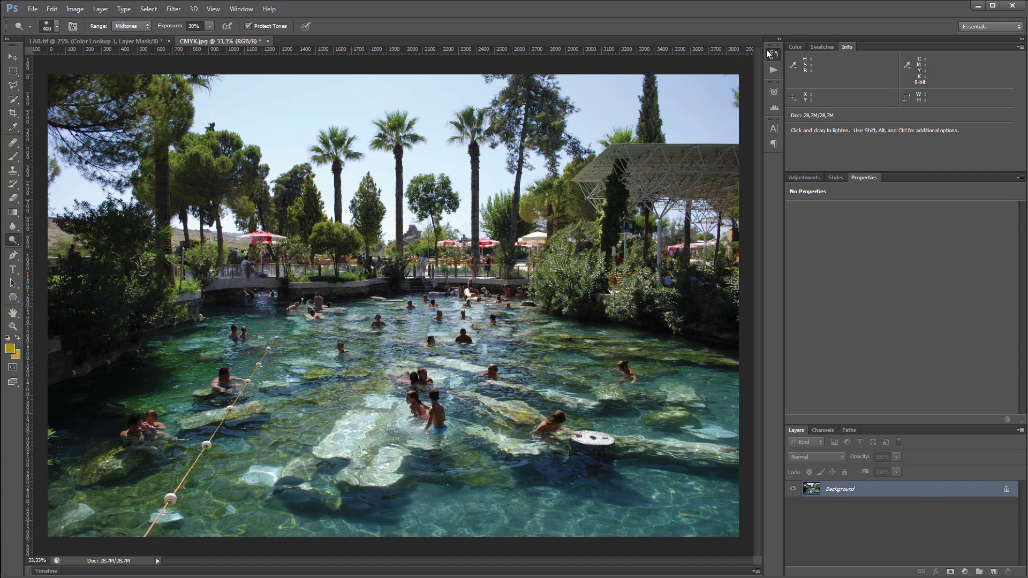
# Step: Revert the pool photo to its original Open state in the History panel, restoring CMYK
pyautogui.click(773, 55)
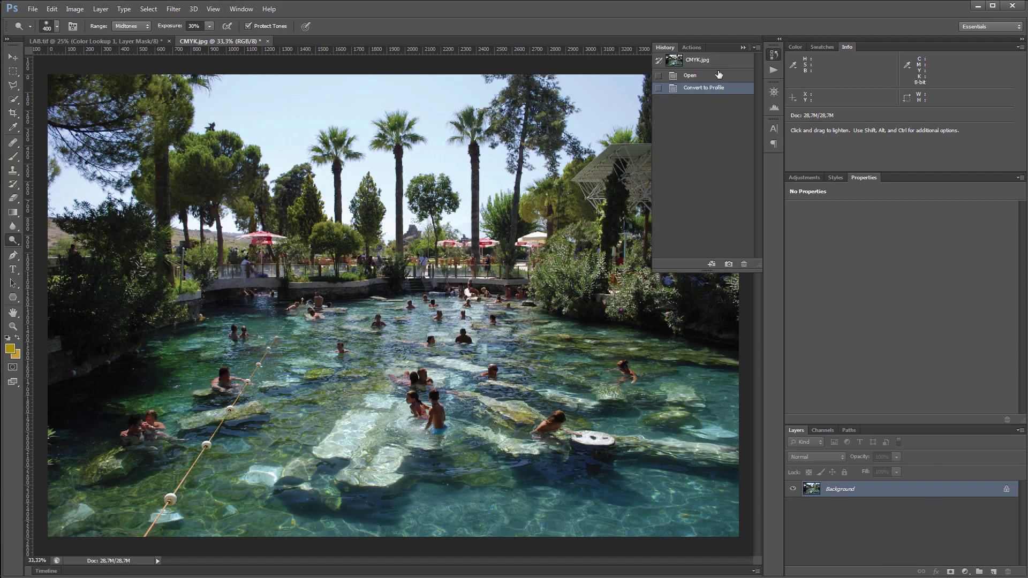
pyautogui.click(718, 86)
pyautogui.click(743, 47)
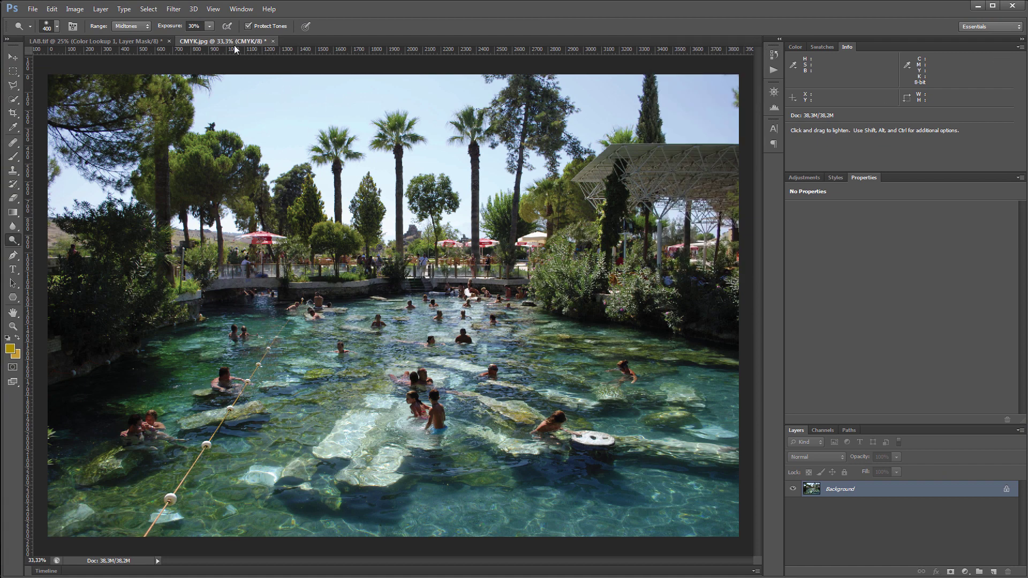
# Step: Add a Color Lookup adjustment layer loading the CMYK.icc abstract profile
pyautogui.click(965, 572)
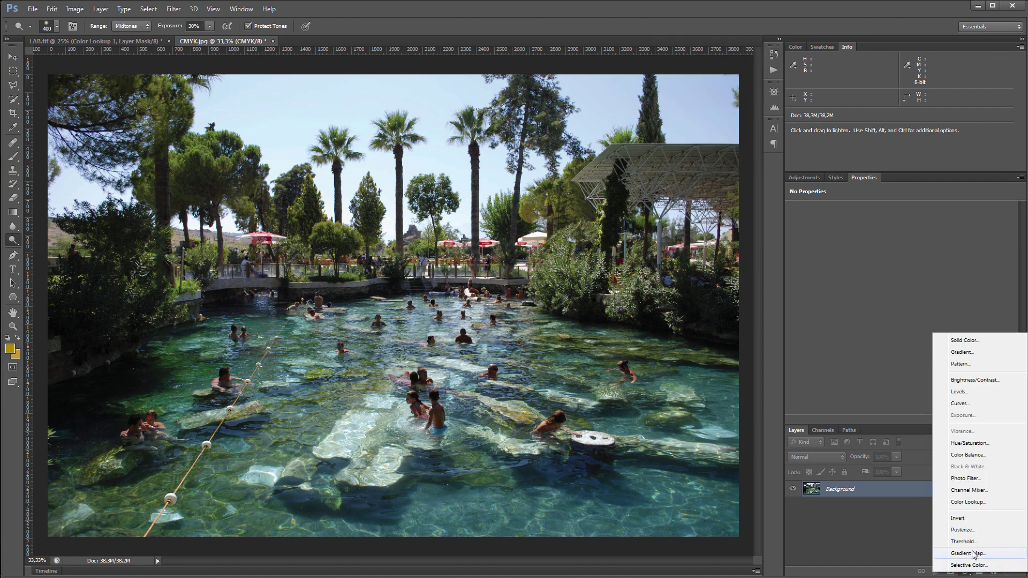
pyautogui.click(967, 502)
pyautogui.click(794, 223)
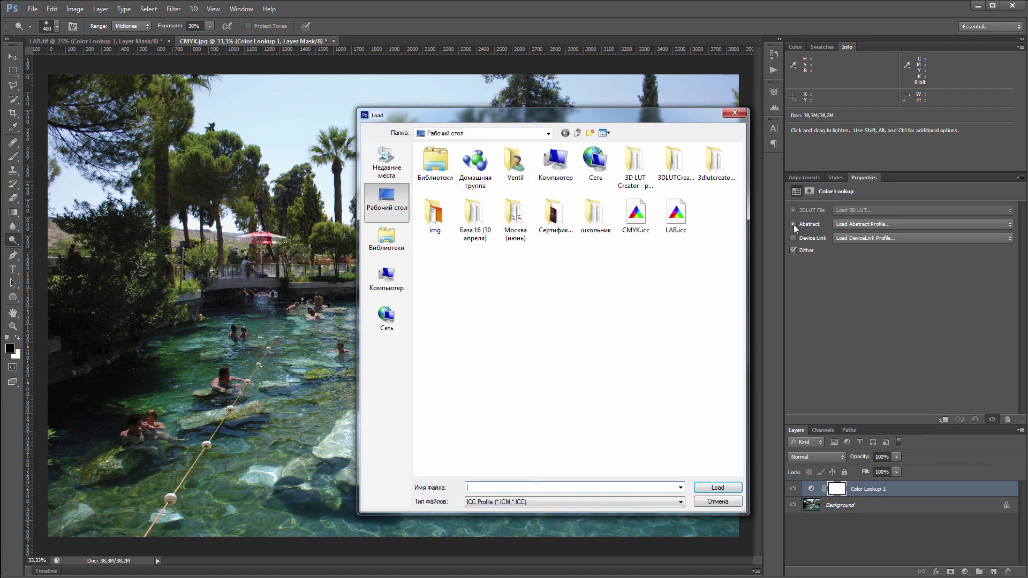
pyautogui.doubleClick(637, 214)
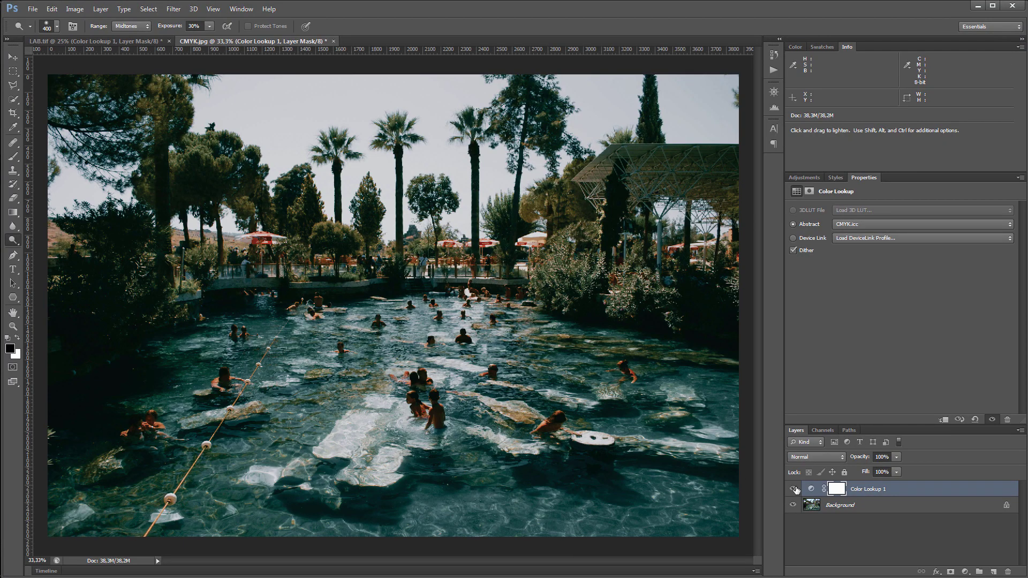
pyautogui.click(793, 489)
pyautogui.click(793, 489)
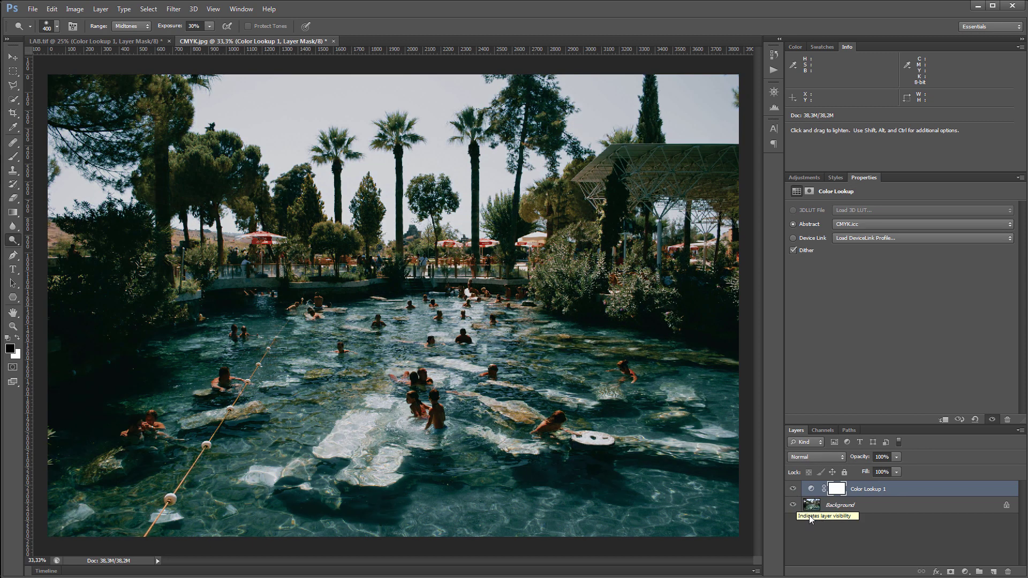